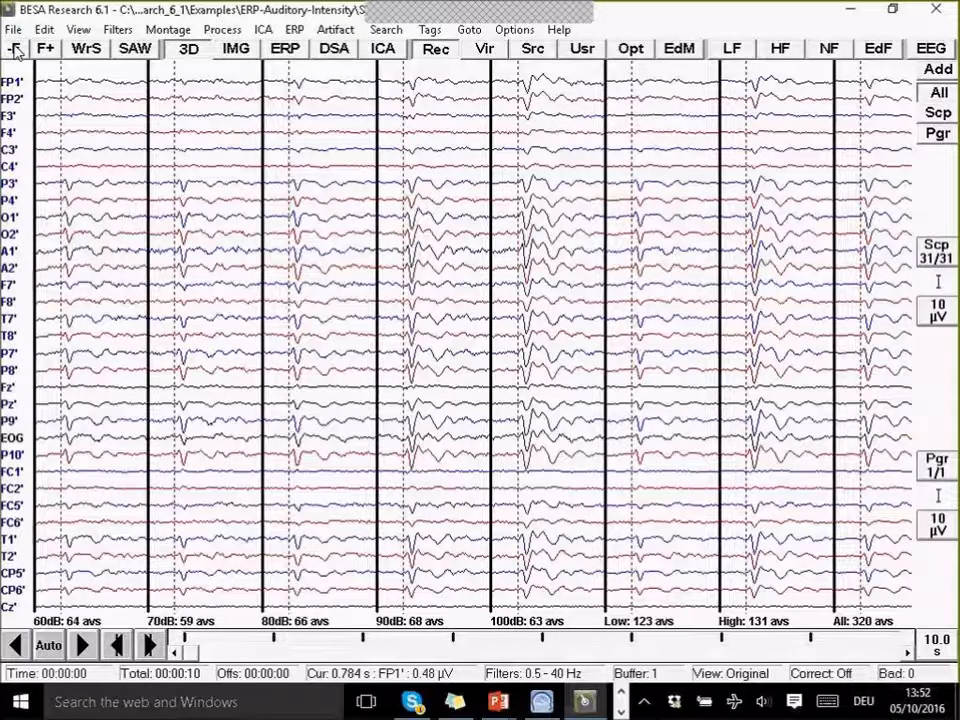
# - Switch to the All_Subjects_cc-test data and send the High condition epoch of -50 to 250 ms, filtered 0.5 - 40 Hz, to source analysis
pyautogui.click(15, 50)
pyautogui.click(14, 50)
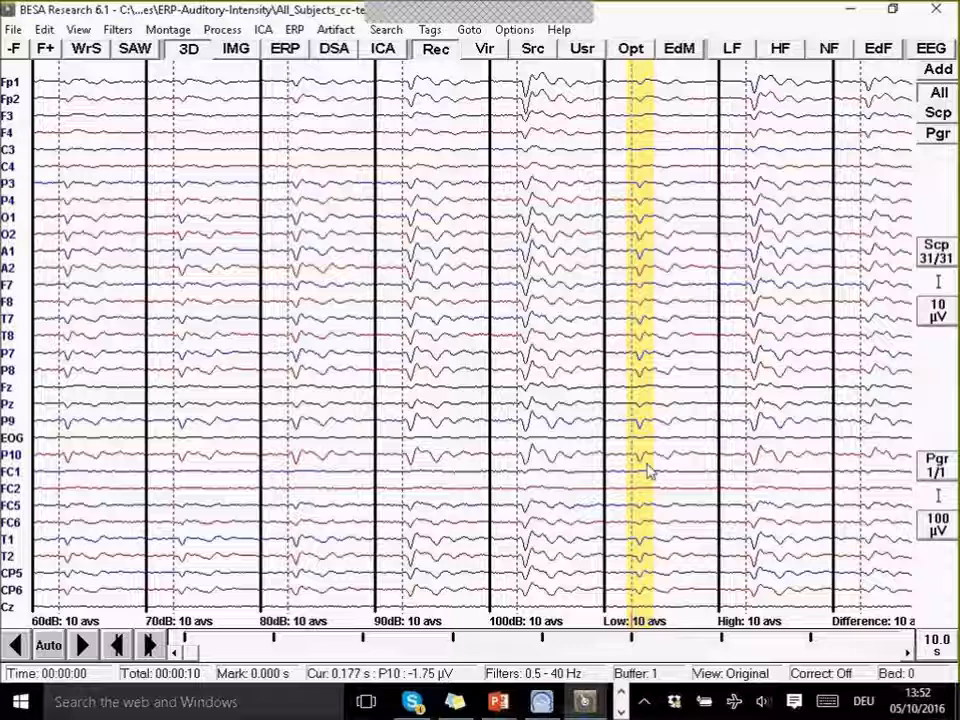
pyautogui.click(738, 468)
pyautogui.moveTo(731, 463); pyautogui.dragTo(786, 461)
pyautogui.rightClick(757, 456)
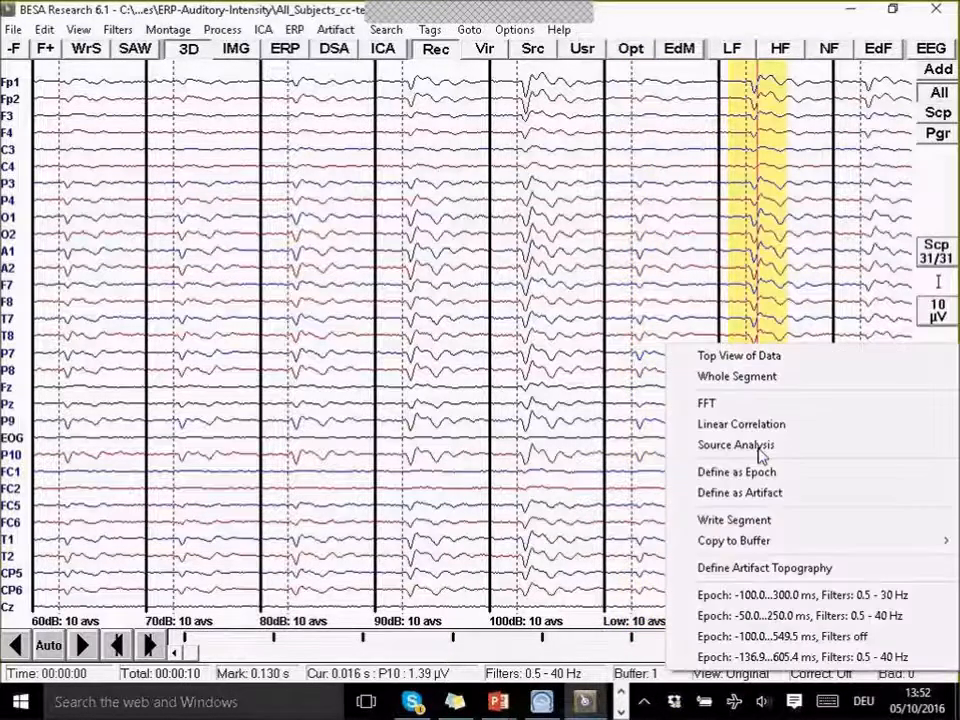
pyautogui.click(784, 618)
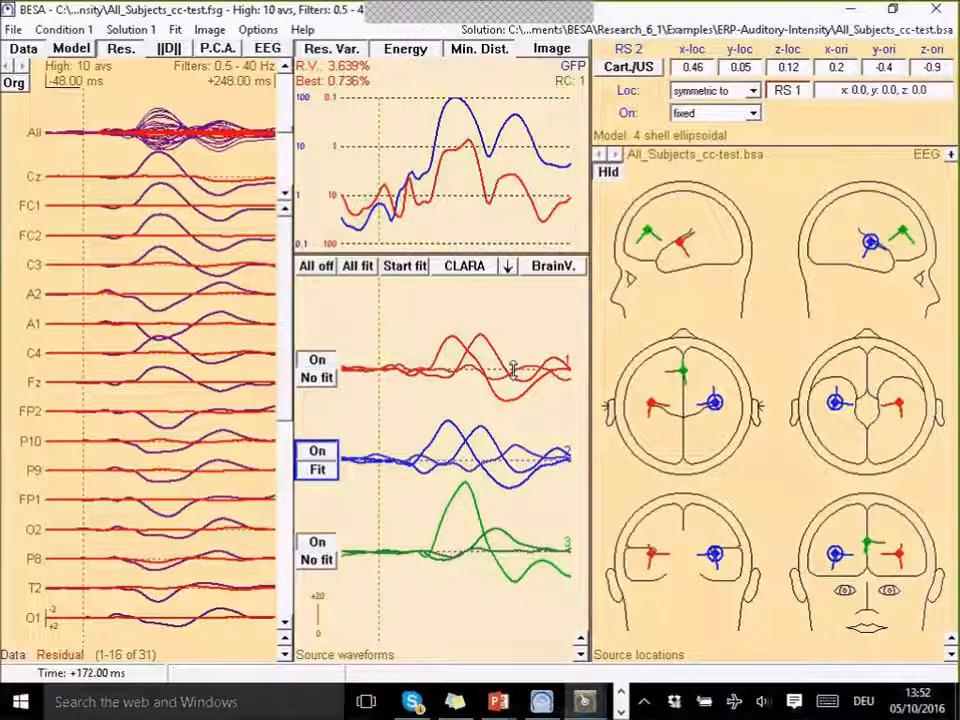
# - Convert each of the three regional sources in the solution into single dipoles
pyautogui.moveTo(513, 369)
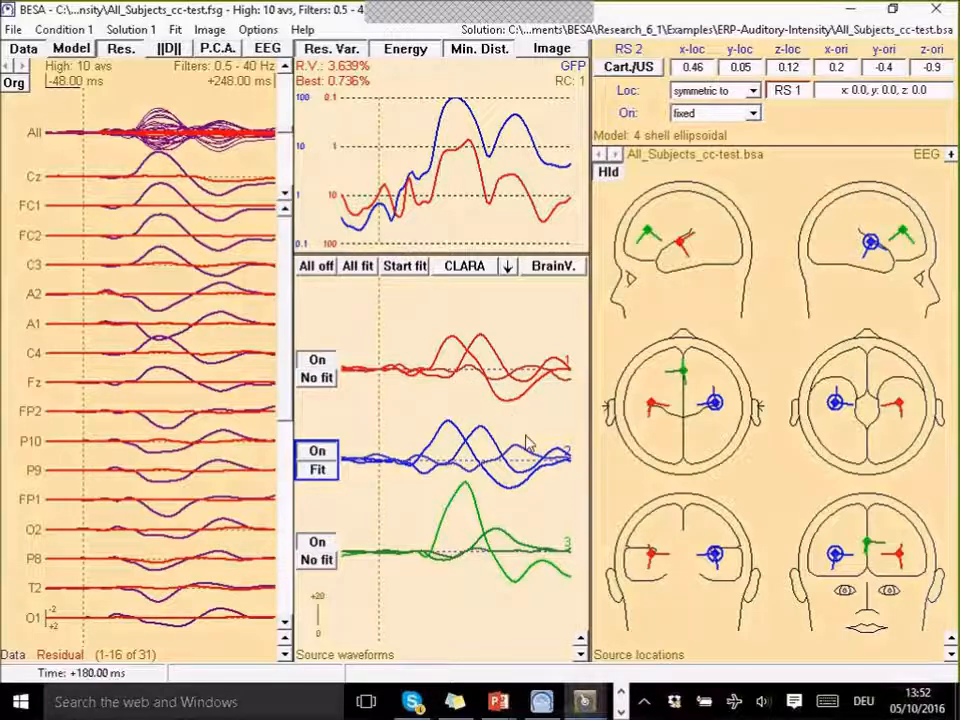
pyautogui.click(514, 369)
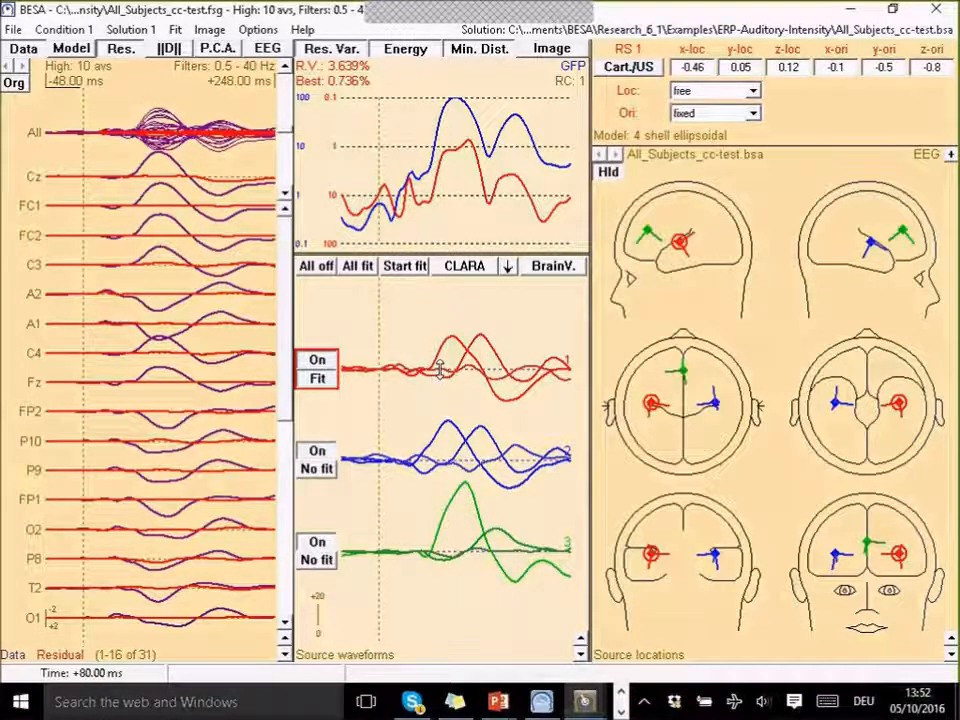
pyautogui.moveTo(440, 370)
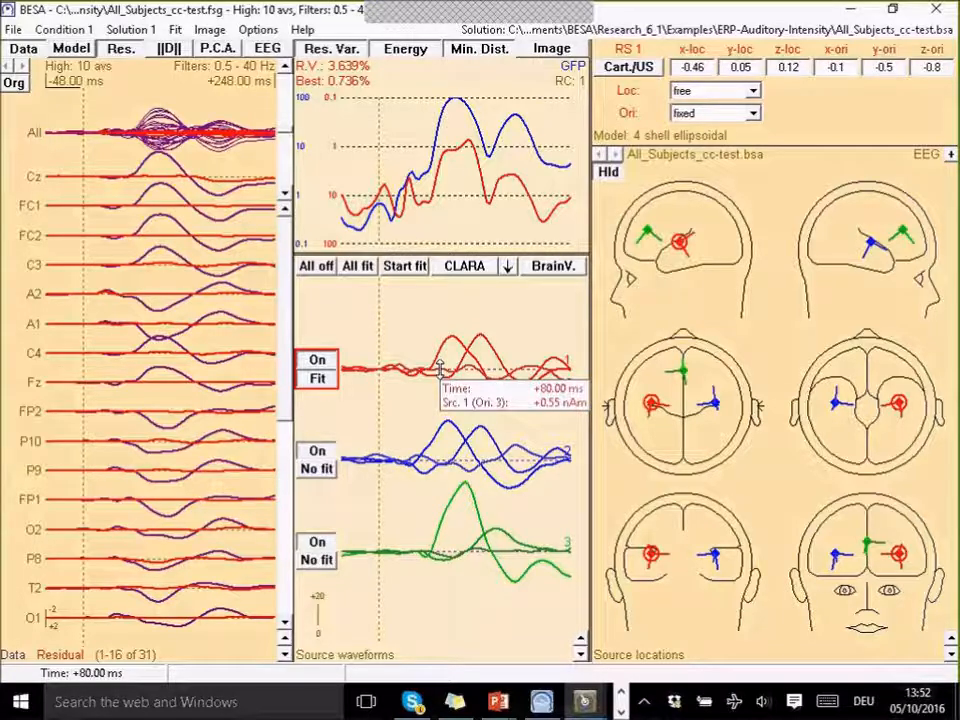
pyautogui.doubleClick(440, 370)
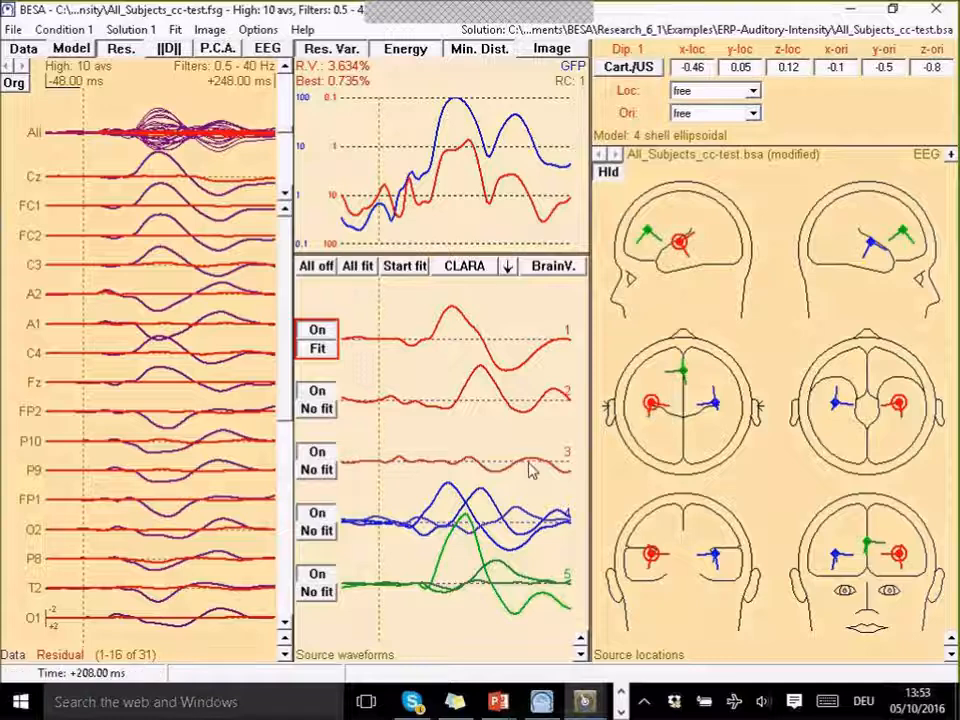
pyautogui.moveTo(516, 466)
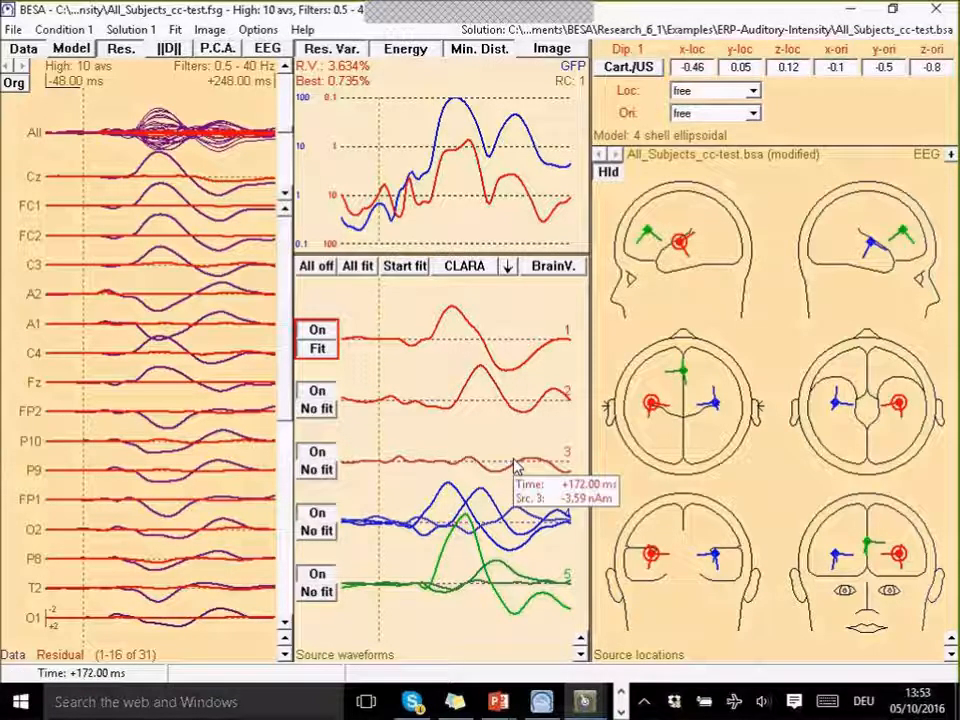
pyautogui.click(498, 525)
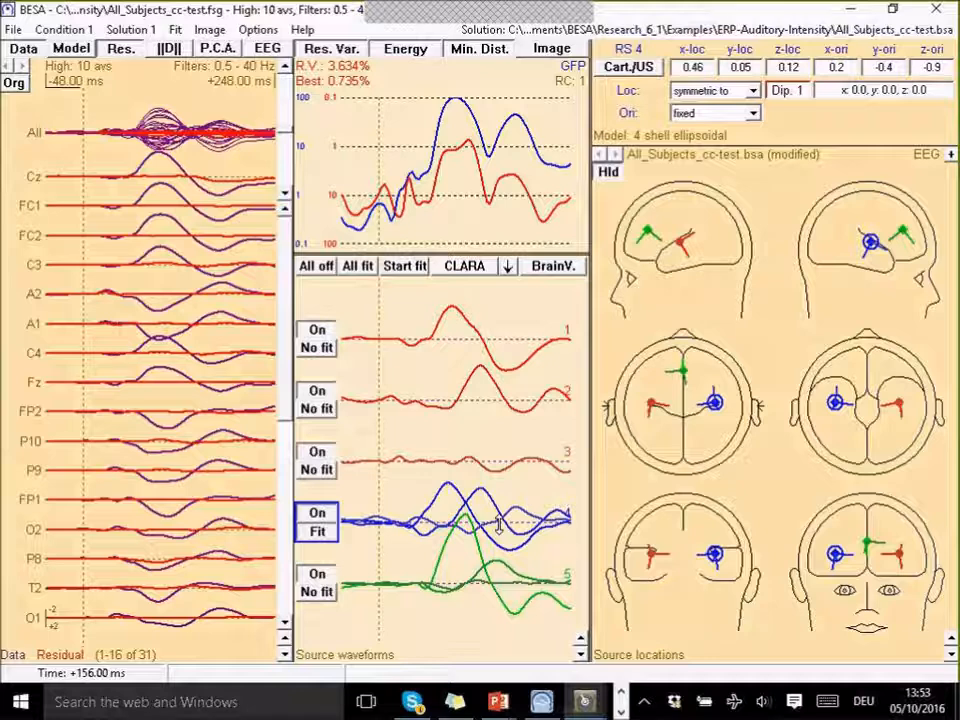
pyautogui.press('d')
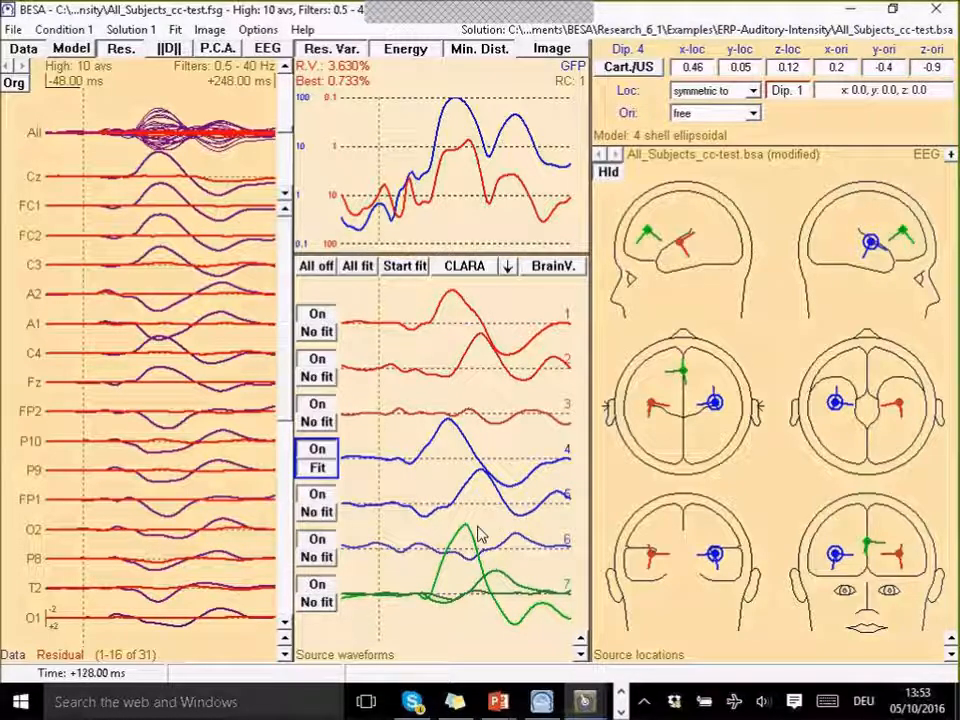
pyautogui.click(474, 596)
pyautogui.press('d')
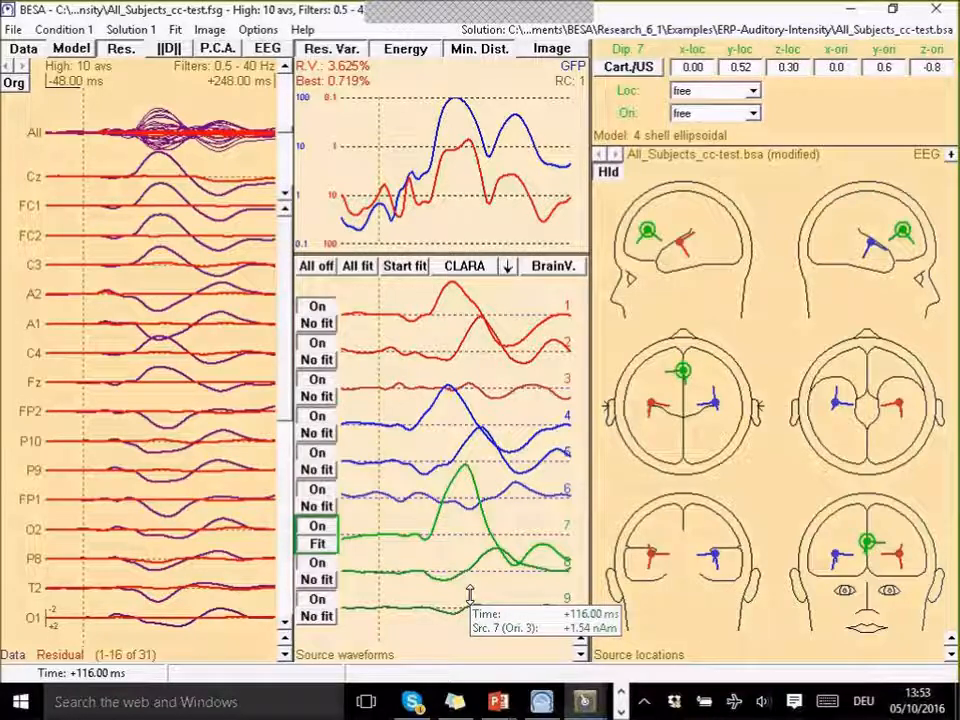
# - Save the source montage as All_Subjects_cc-test2.mtg in the ERP-Auditory-Intensity folder and return to the main review window
pyautogui.click(13, 31)
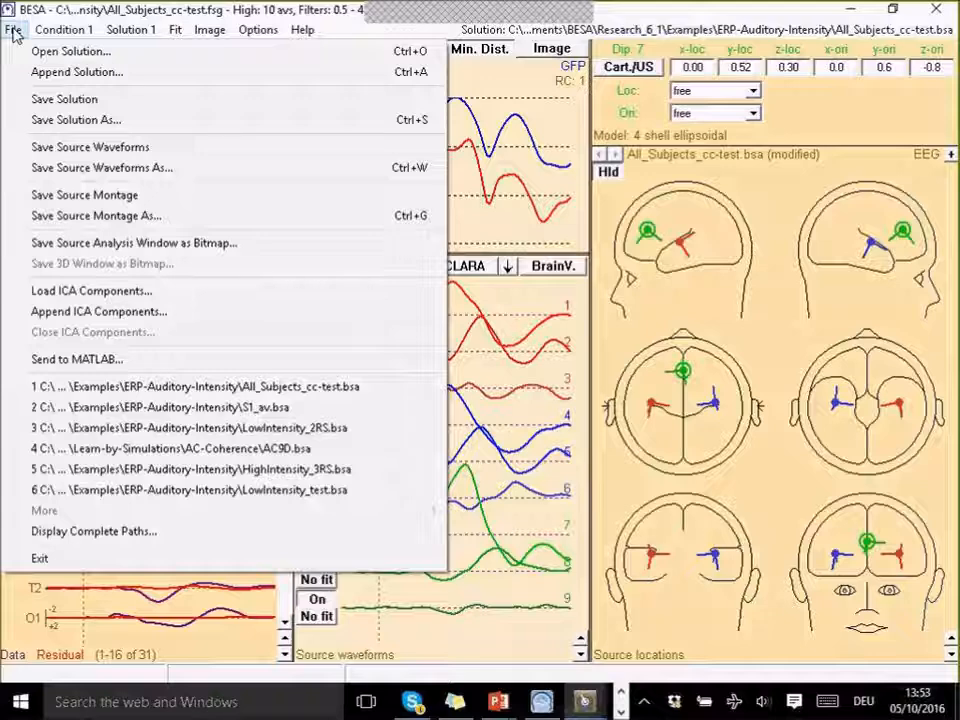
pyautogui.click(135, 218)
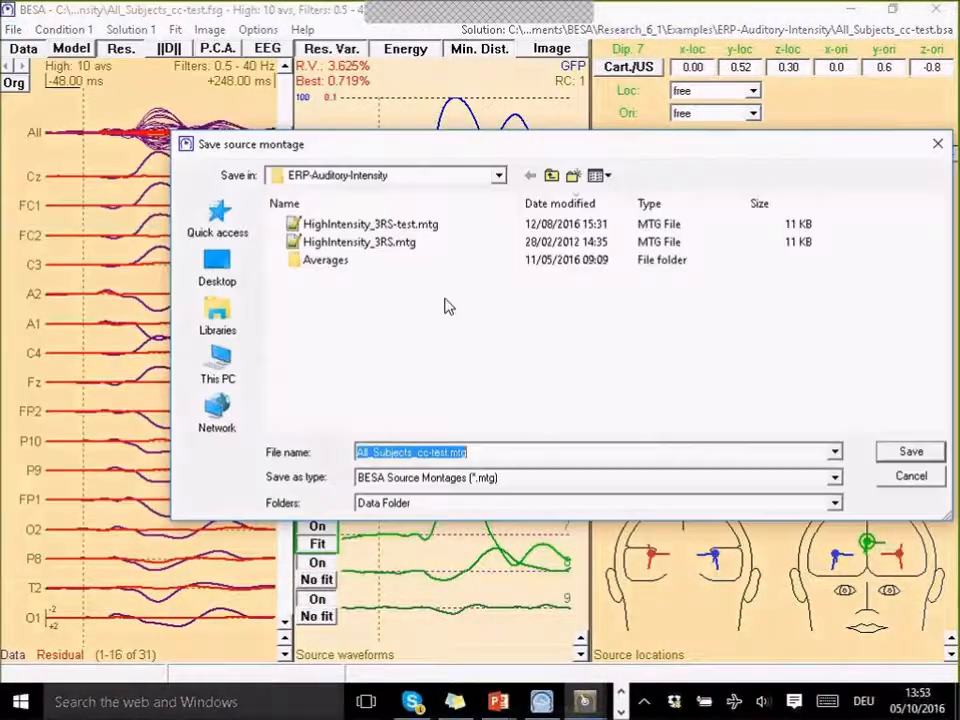
pyautogui.click(452, 454)
pyautogui.write('2')
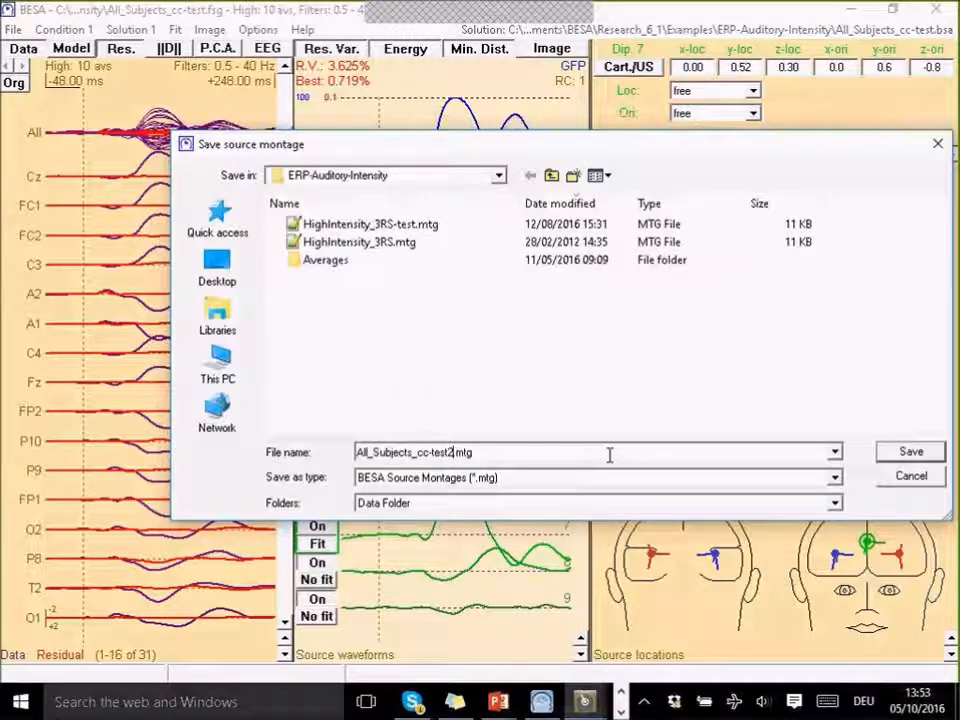
pyautogui.click(924, 455)
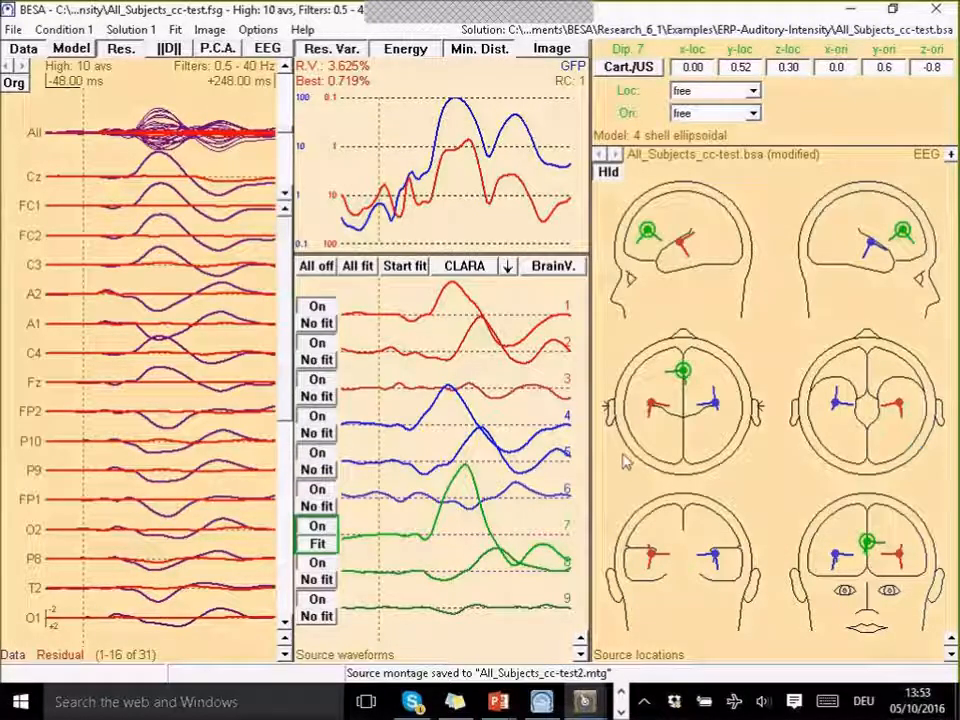
pyautogui.click(853, 14)
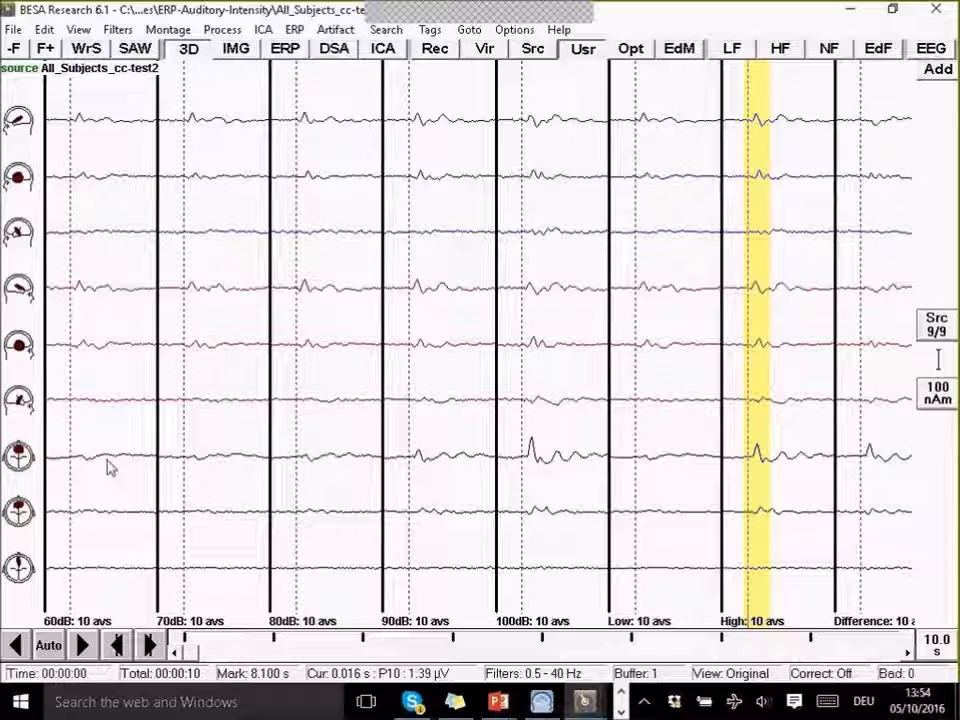
# - View the correlation of the seventh source waveform with the other sources, and return the display to the 60dB condition
pyautogui.click(18, 456)
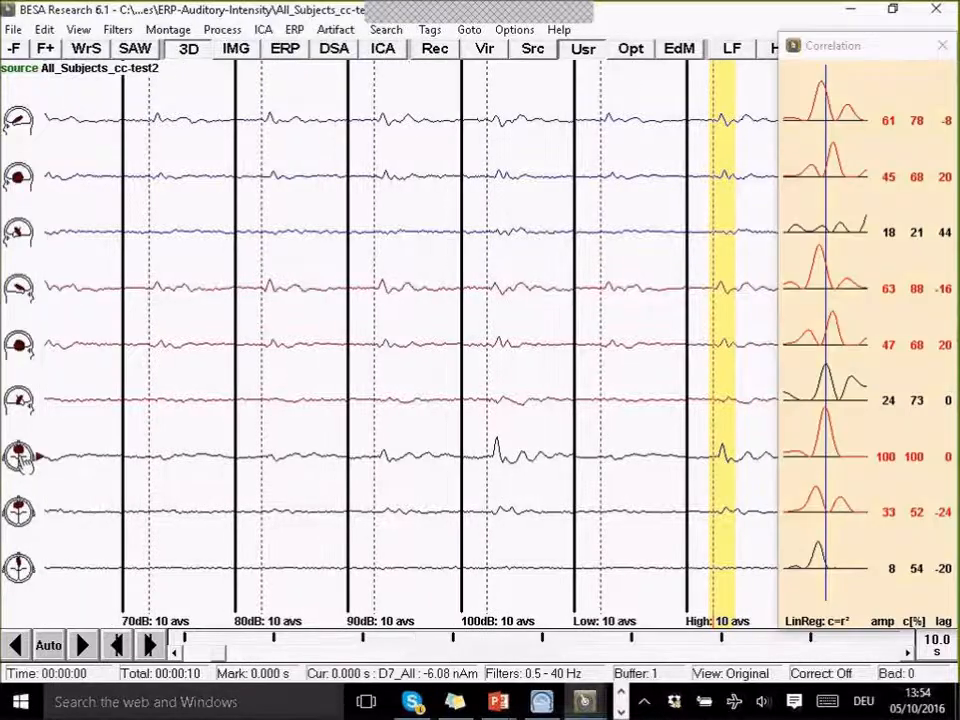
pyautogui.click(940, 47)
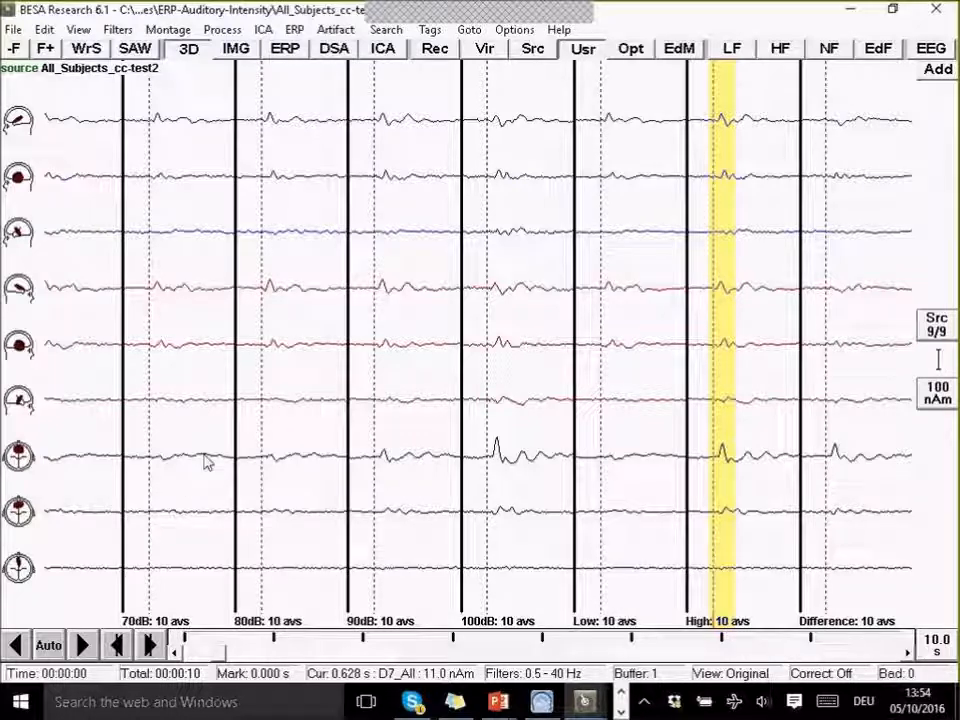
pyautogui.click(178, 651)
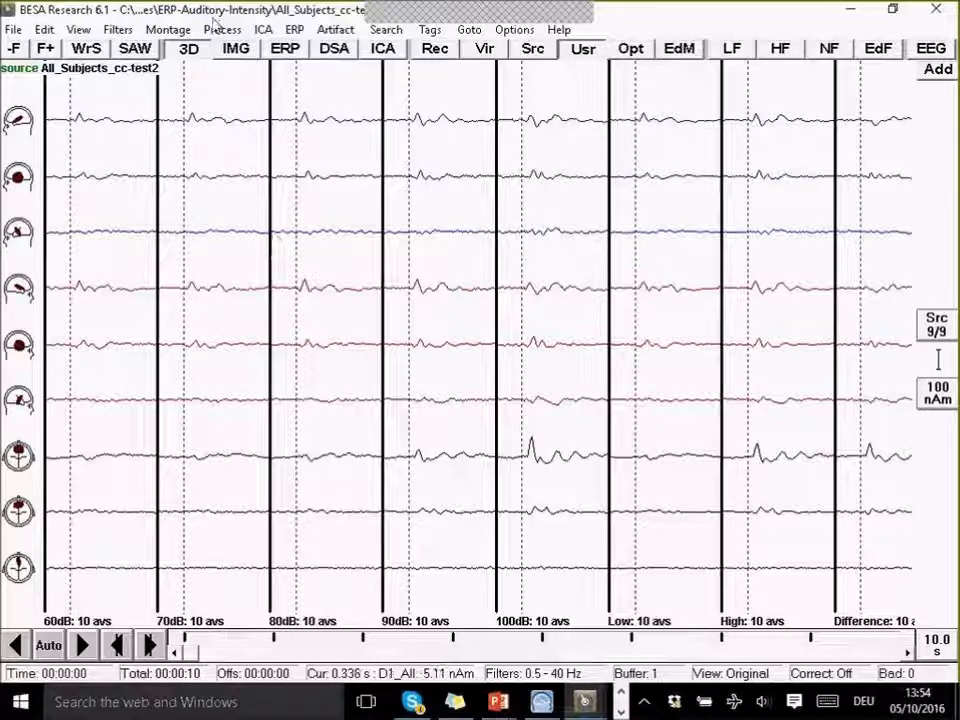
# - Open the continuous EEG recording from the ERP-Auditory-Intensity folder and apply the user montage All_Subjects_cc-test2
pyautogui.click(14, 30)
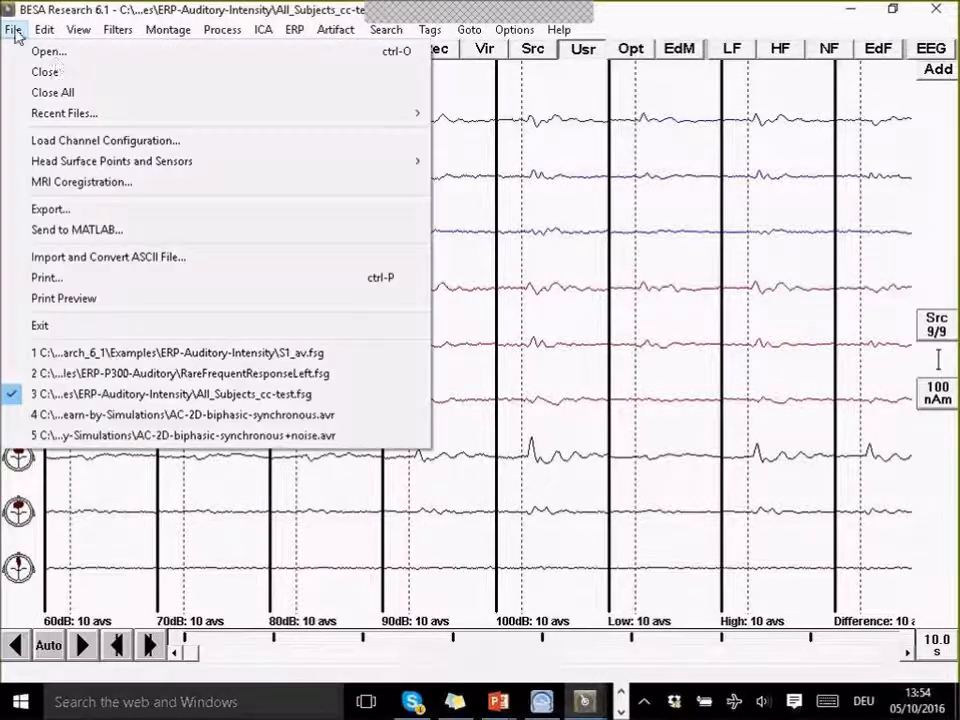
pyautogui.click(112, 52)
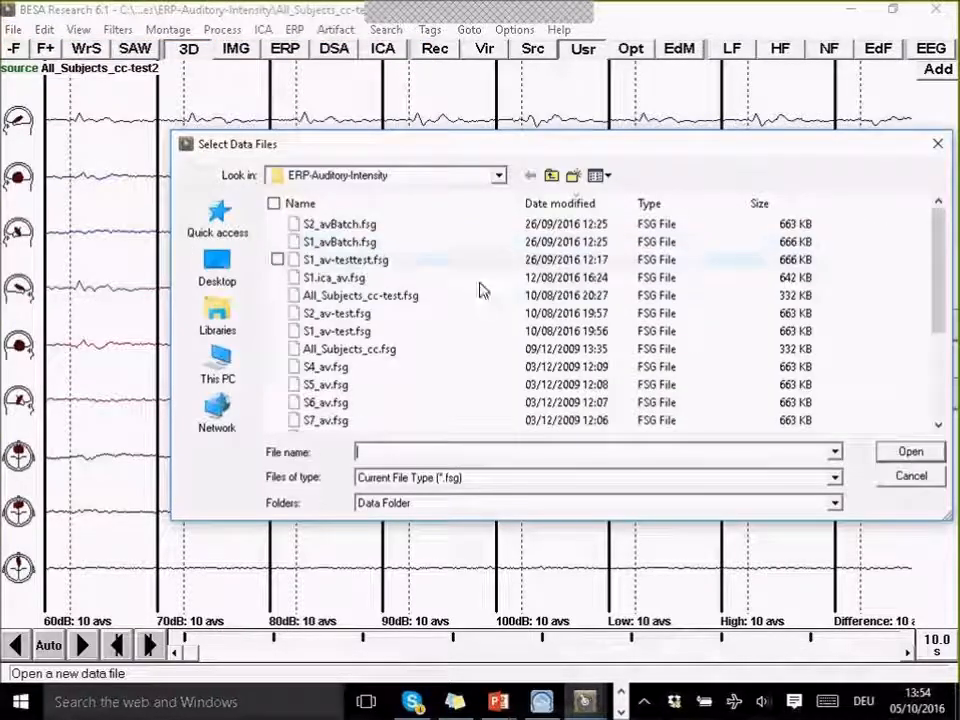
pyautogui.click(489, 480)
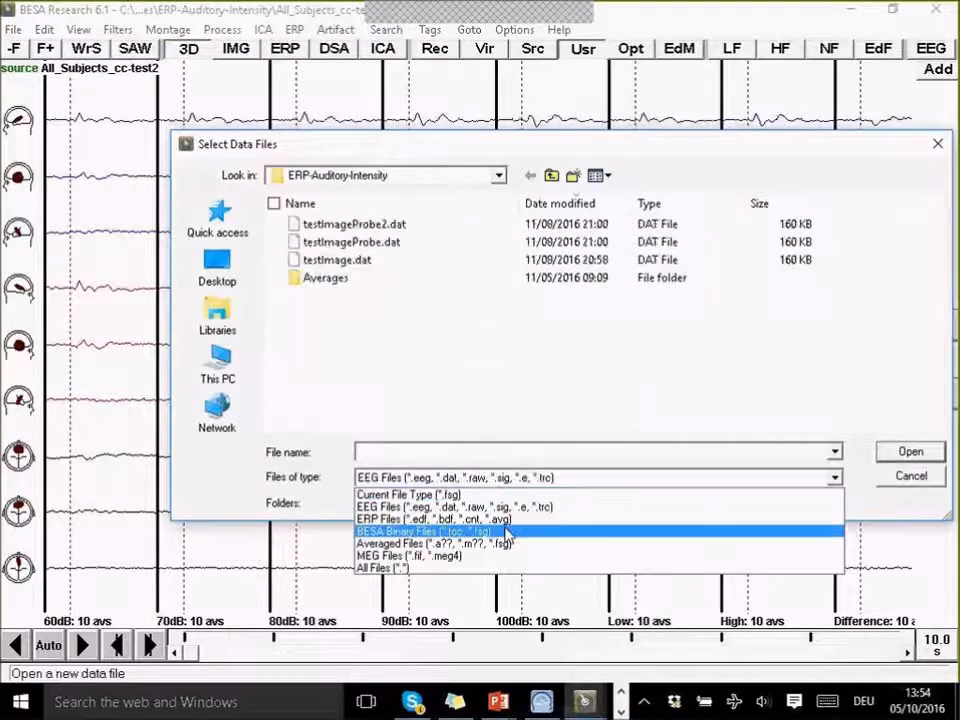
pyautogui.click(430, 516)
pyautogui.doubleClick(283, 244)
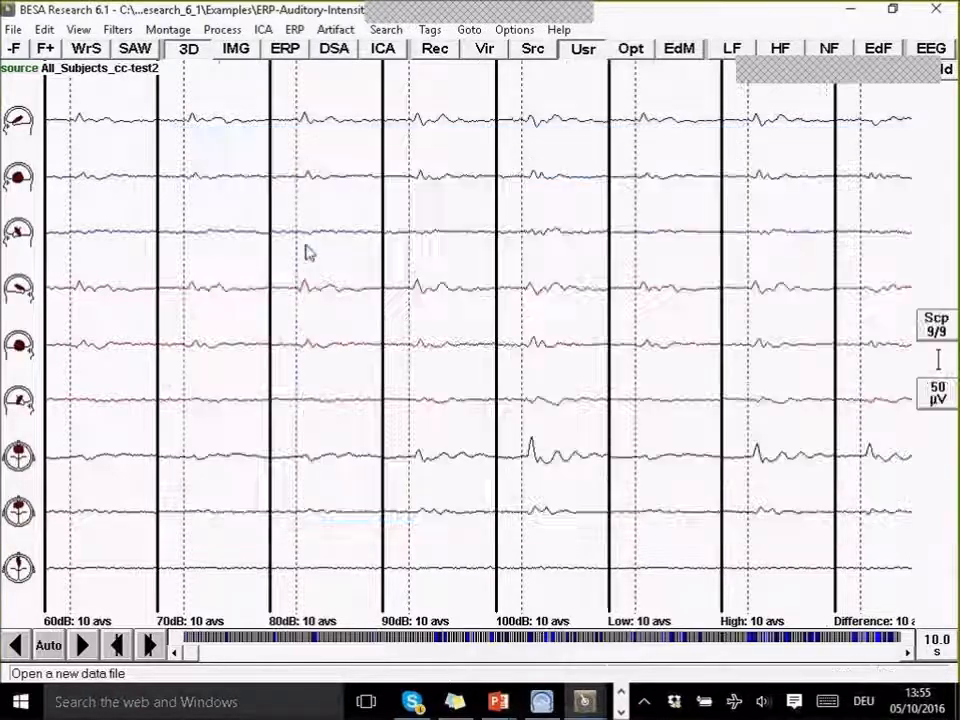
pyautogui.click(583, 51)
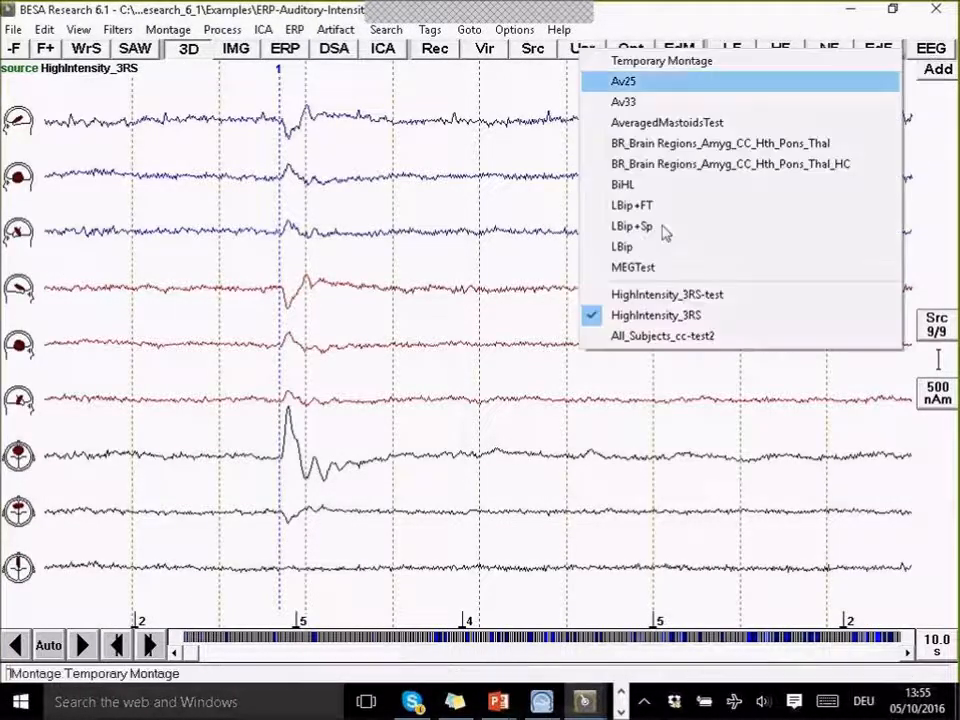
pyautogui.click(671, 339)
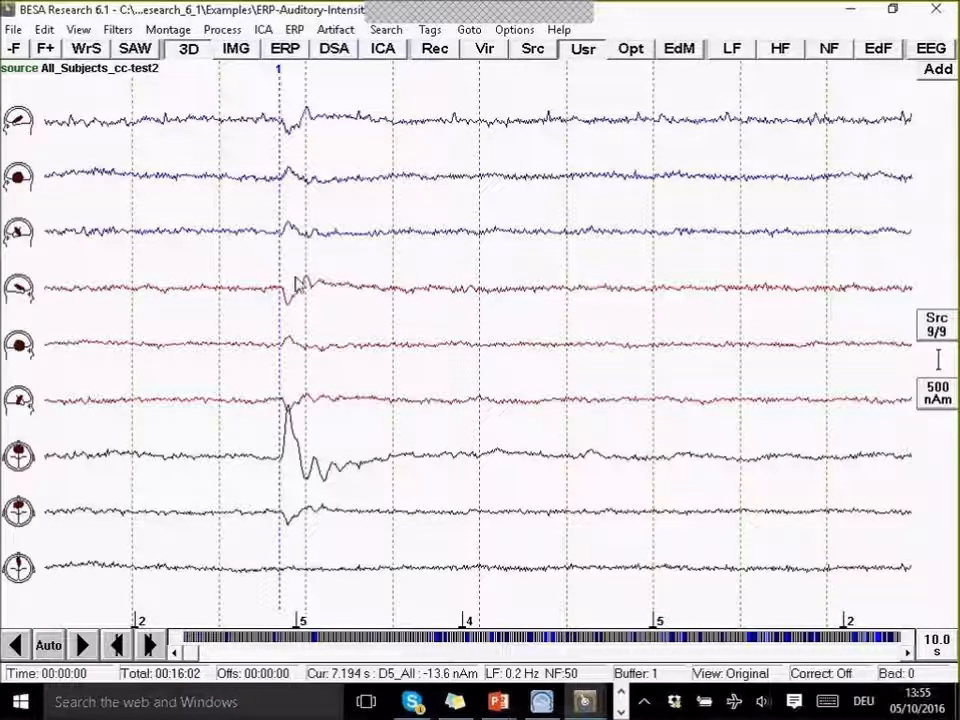
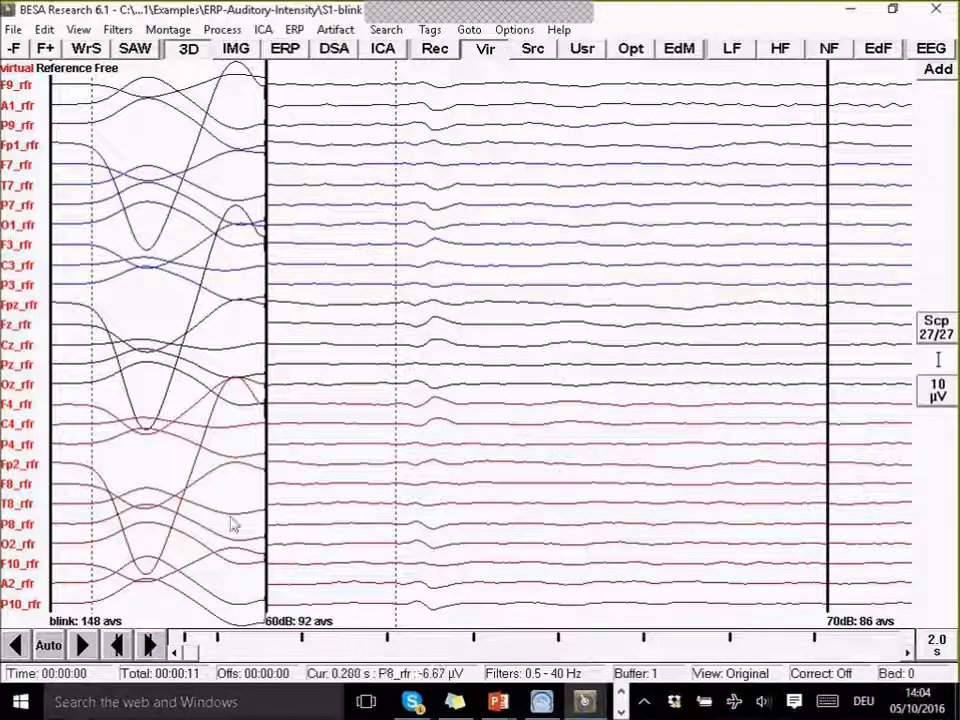
# - Set the scalp channel scale to 50 µV and the display time to 8.0 s for the S1-blink averages
pyautogui.click(937, 390)
pyautogui.click(750, 402)
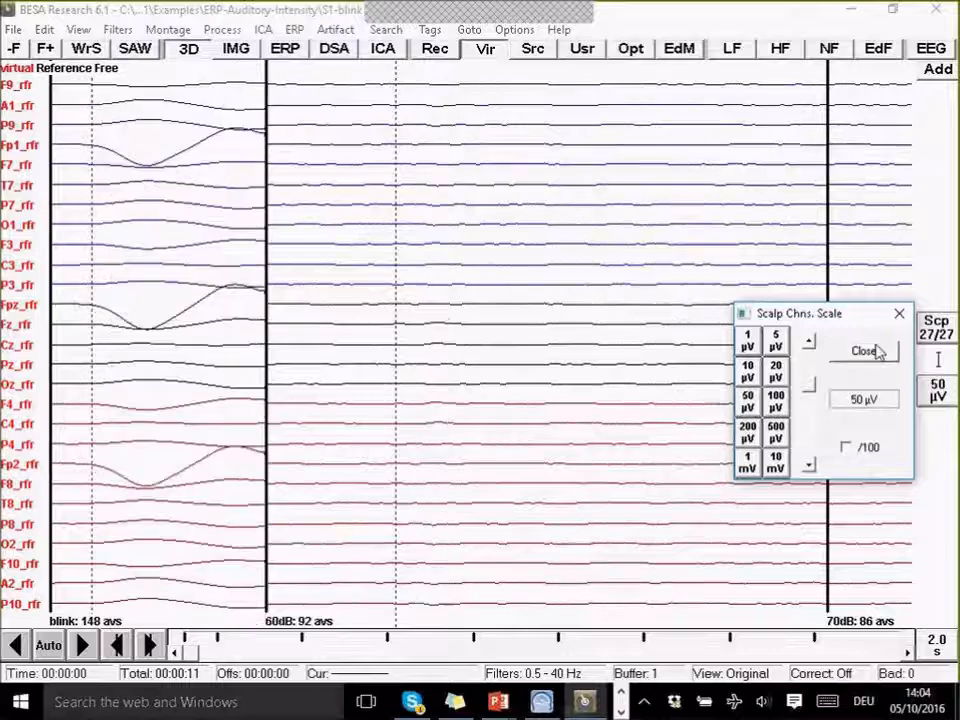
pyautogui.click(872, 356)
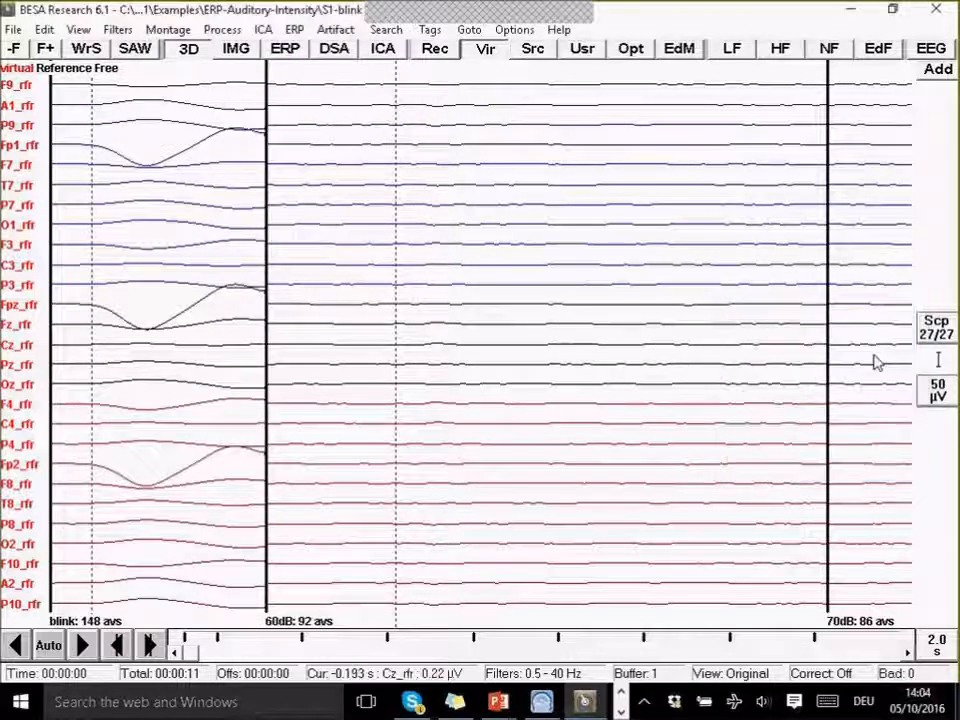
pyautogui.click(933, 640)
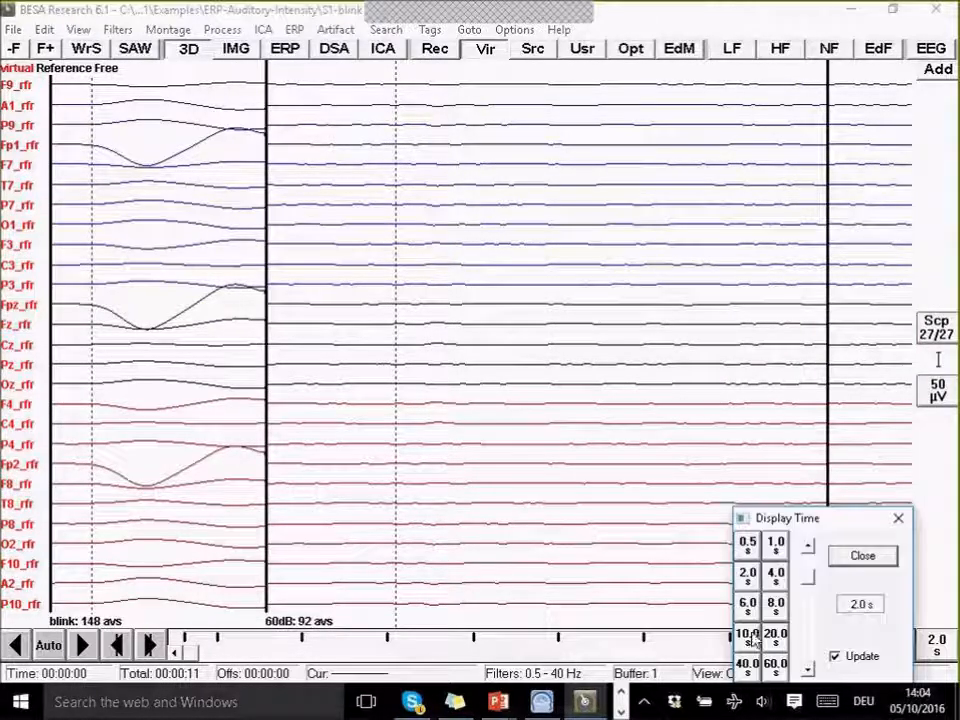
pyautogui.click(780, 604)
pyautogui.click(860, 558)
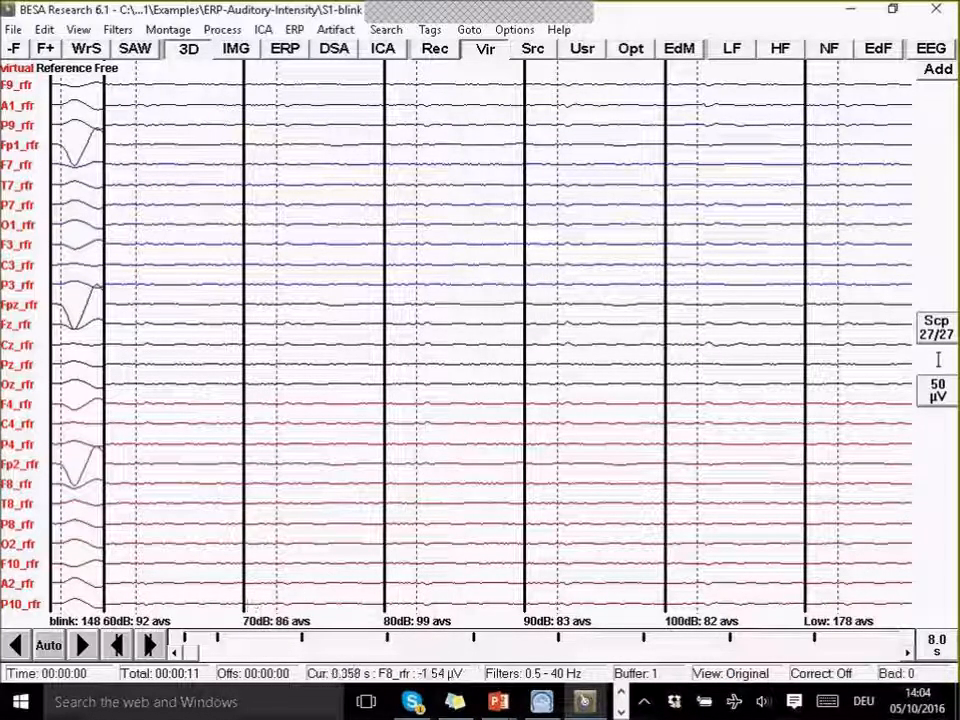
# - Set the scalp channel scale to 10 µV
pyautogui.click(937, 390)
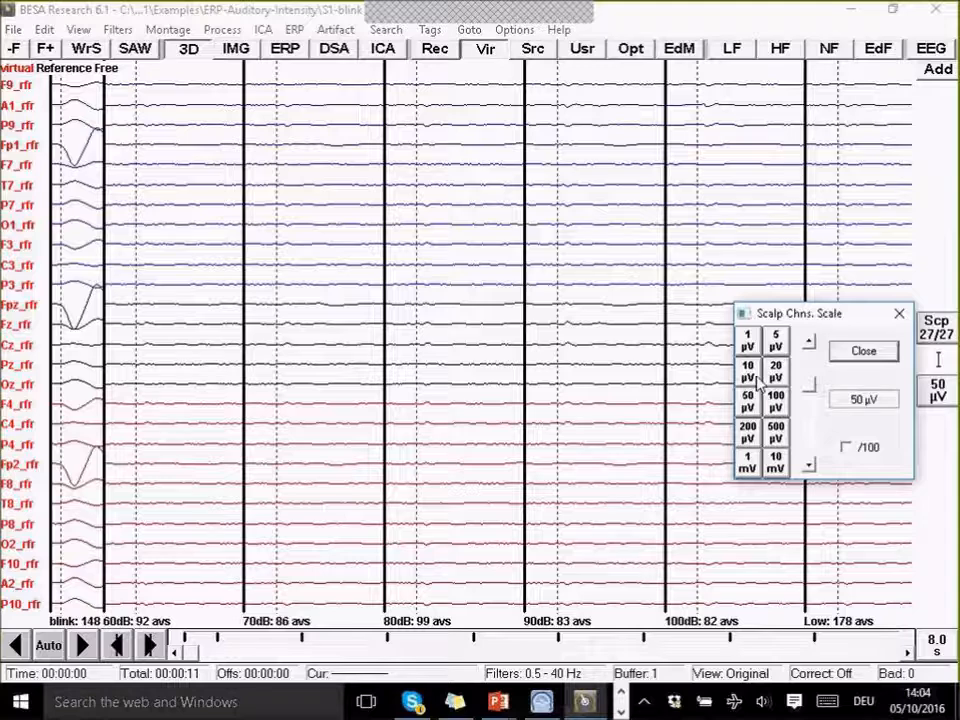
pyautogui.click(747, 372)
pyautogui.click(862, 356)
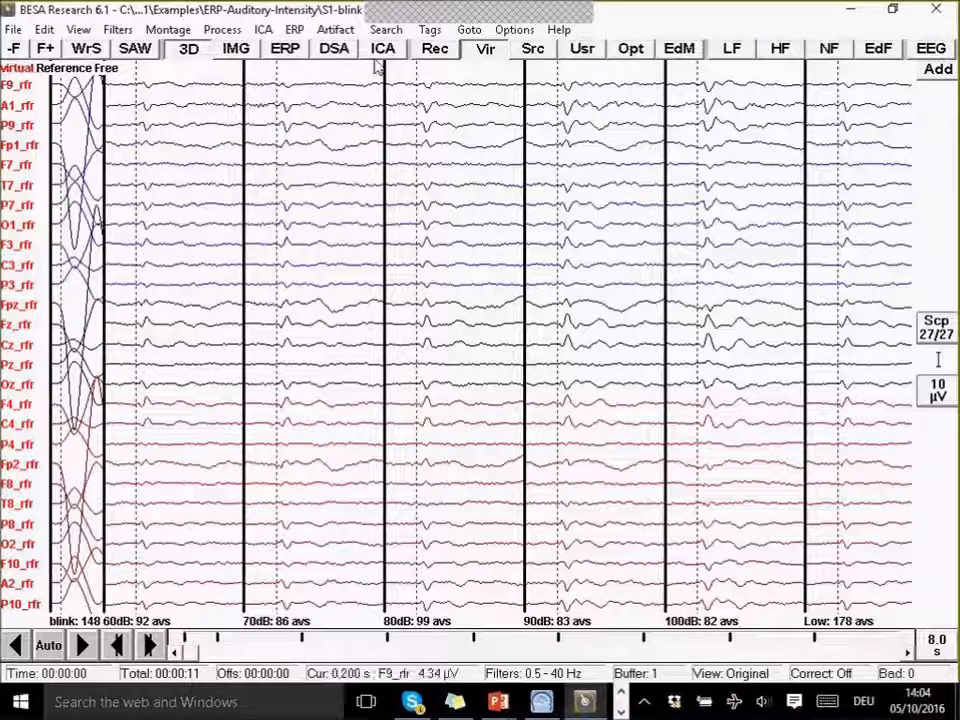
# - Reapply the Reference Free virtual montage and set the display time to 2.0 s
pyautogui.click(485, 50)
pyautogui.click(524, 62)
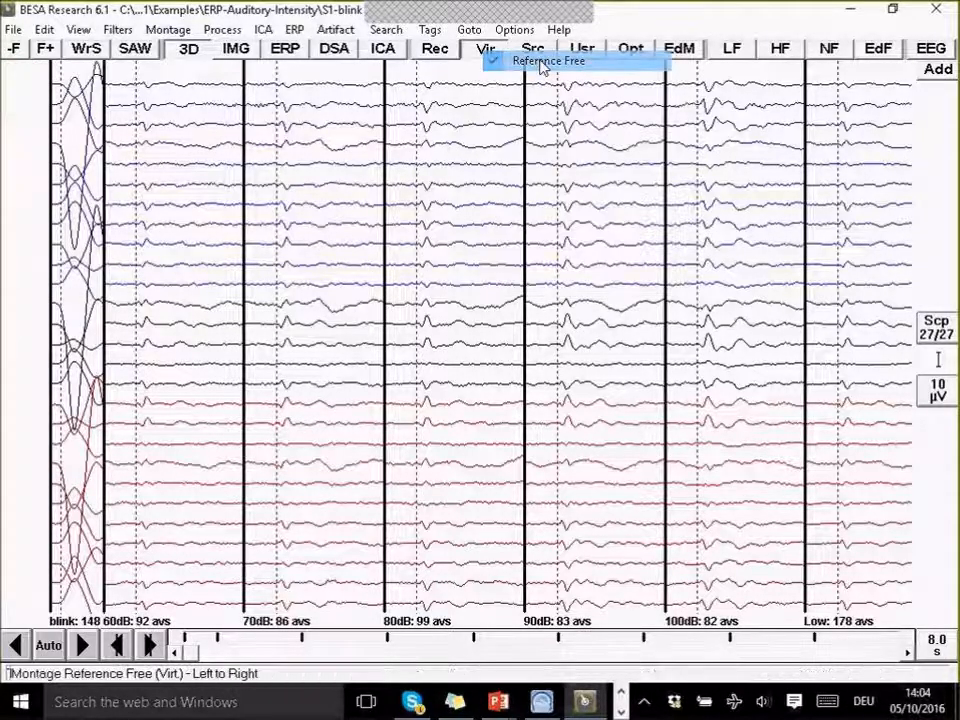
pyautogui.click(937, 645)
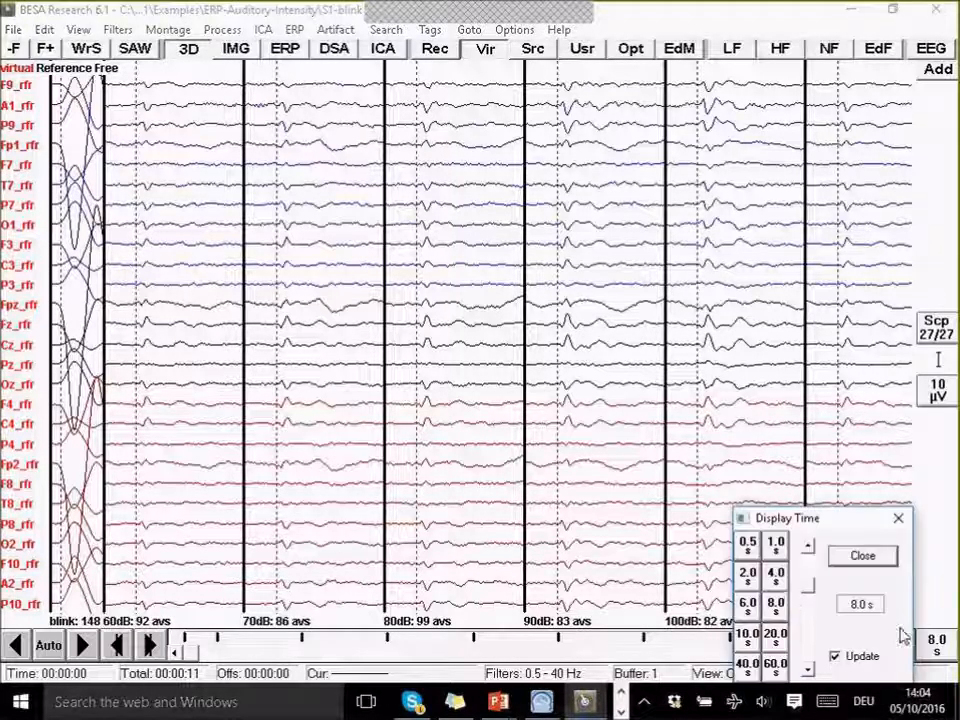
pyautogui.click(747, 575)
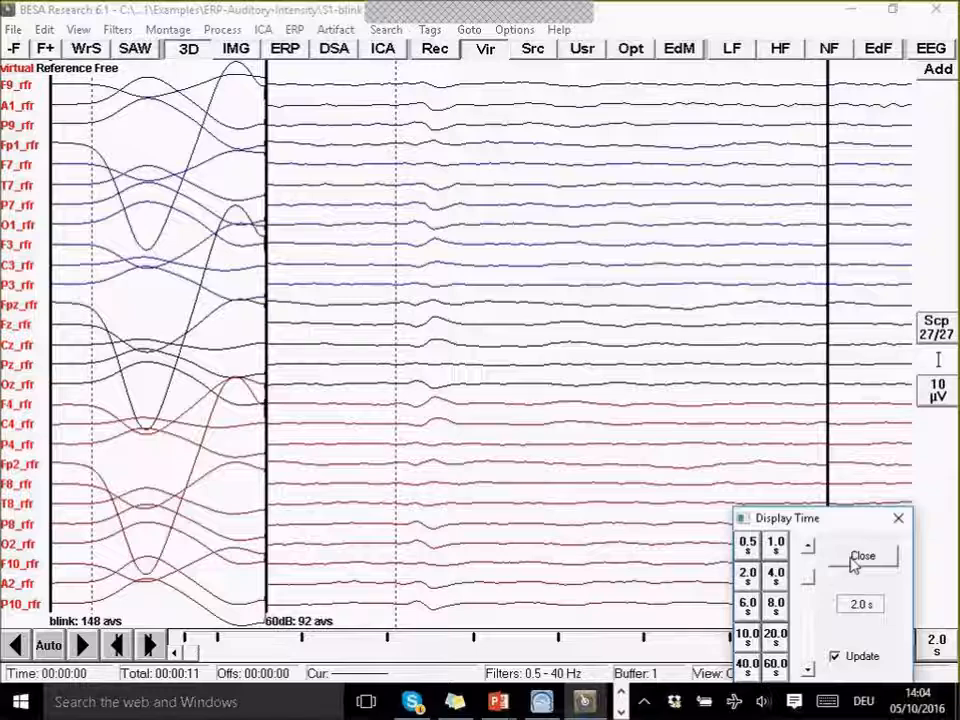
# - Apply blink artifact correction to the averages with topography 1 (i99), using no brain activity model (SSP - Regression)
pyautogui.click(862, 557)
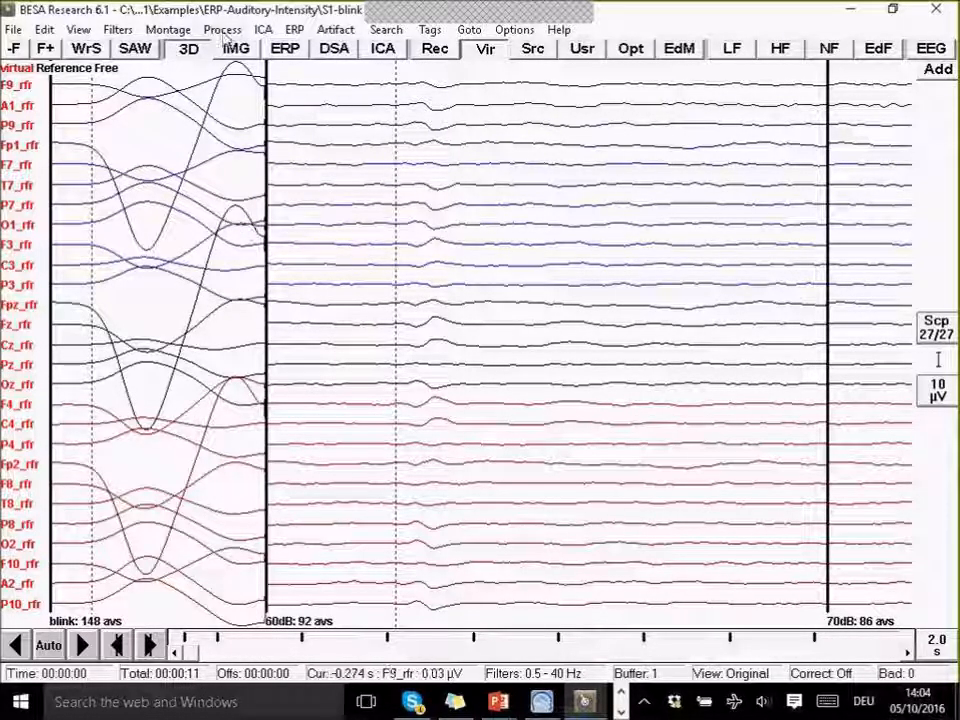
pyautogui.click(327, 32)
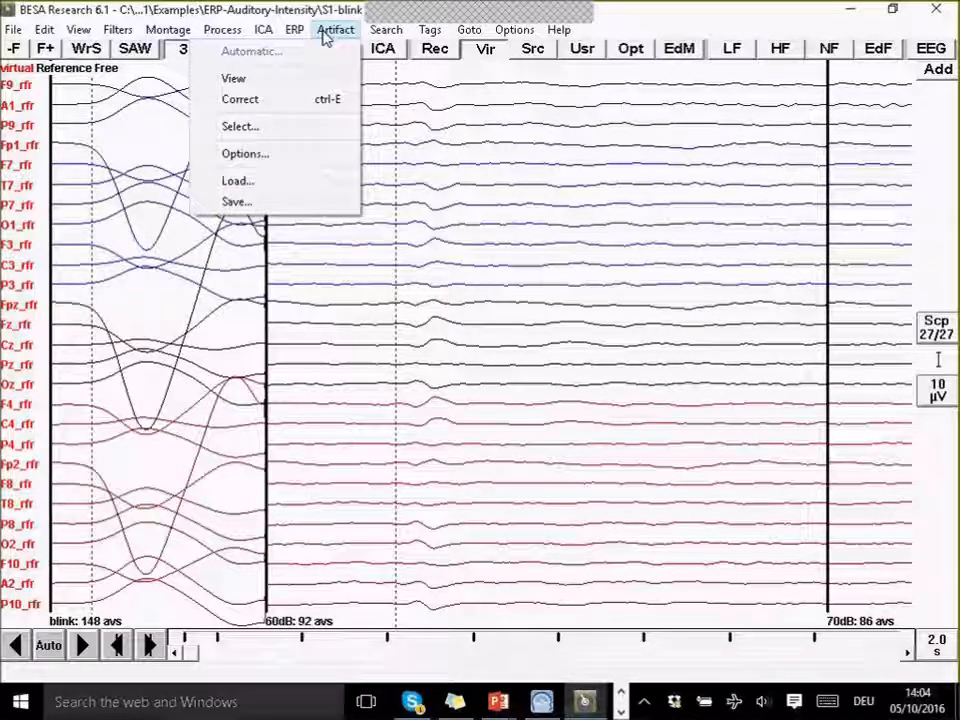
pyautogui.click(297, 134)
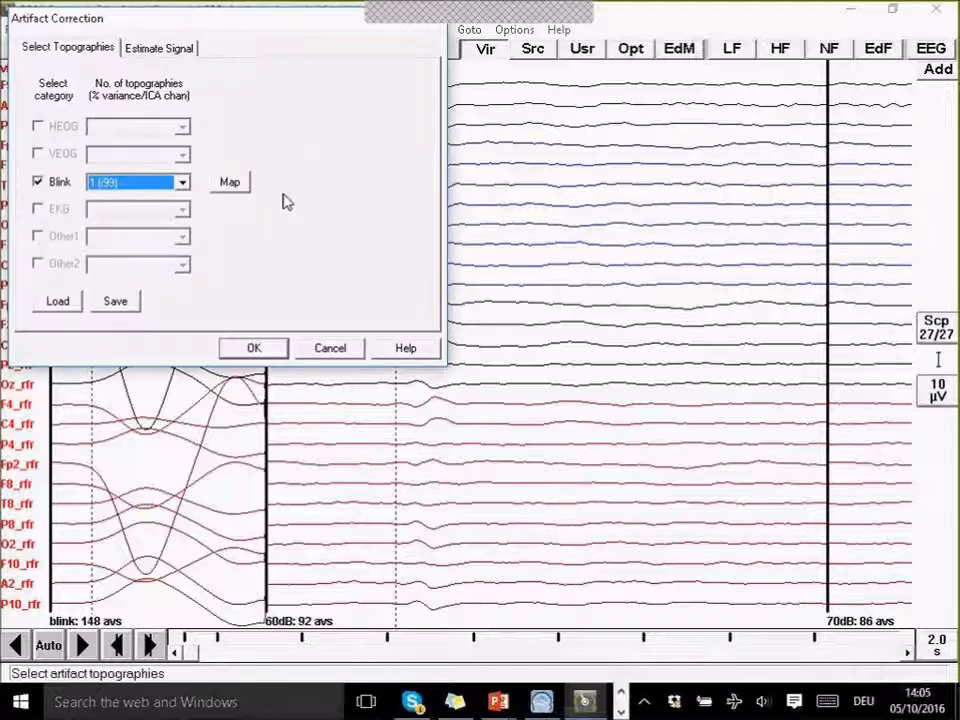
pyautogui.click(38, 182)
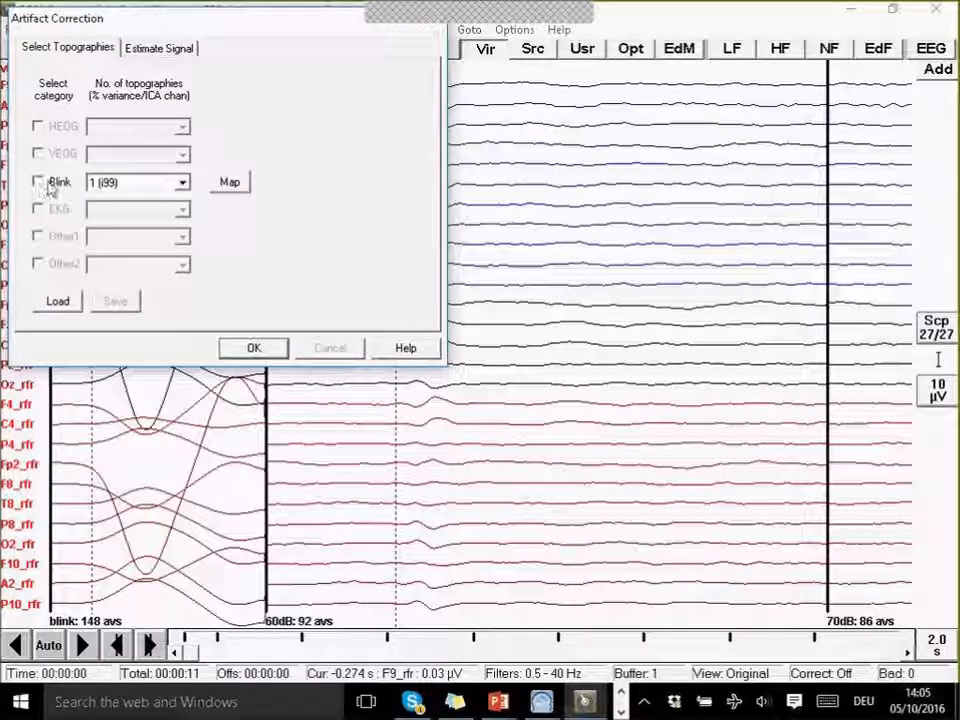
pyautogui.click(183, 183)
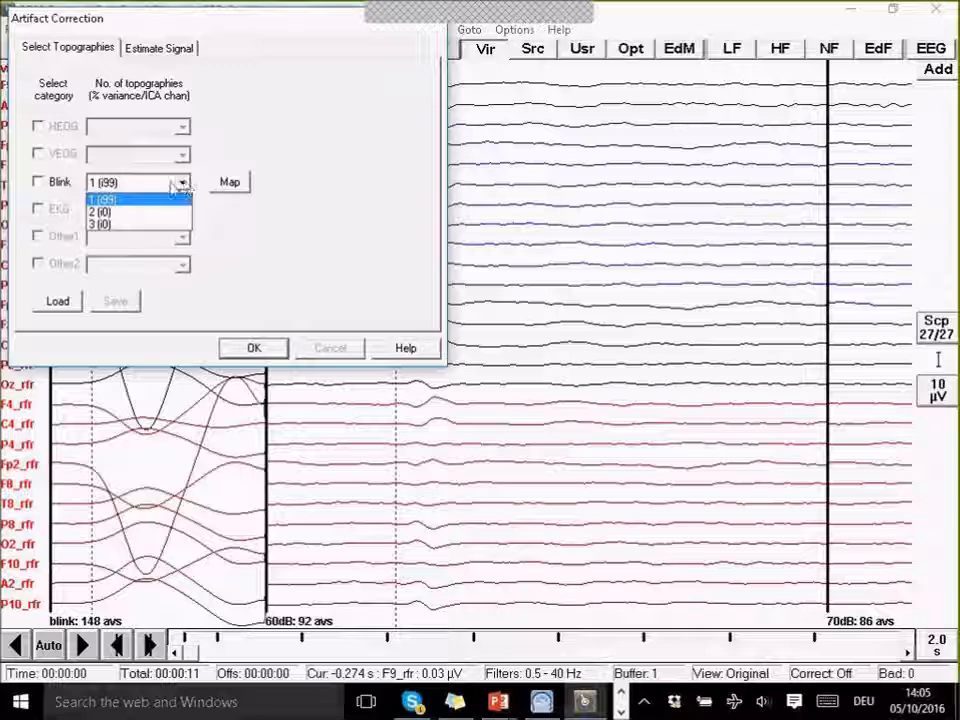
pyautogui.click(183, 186)
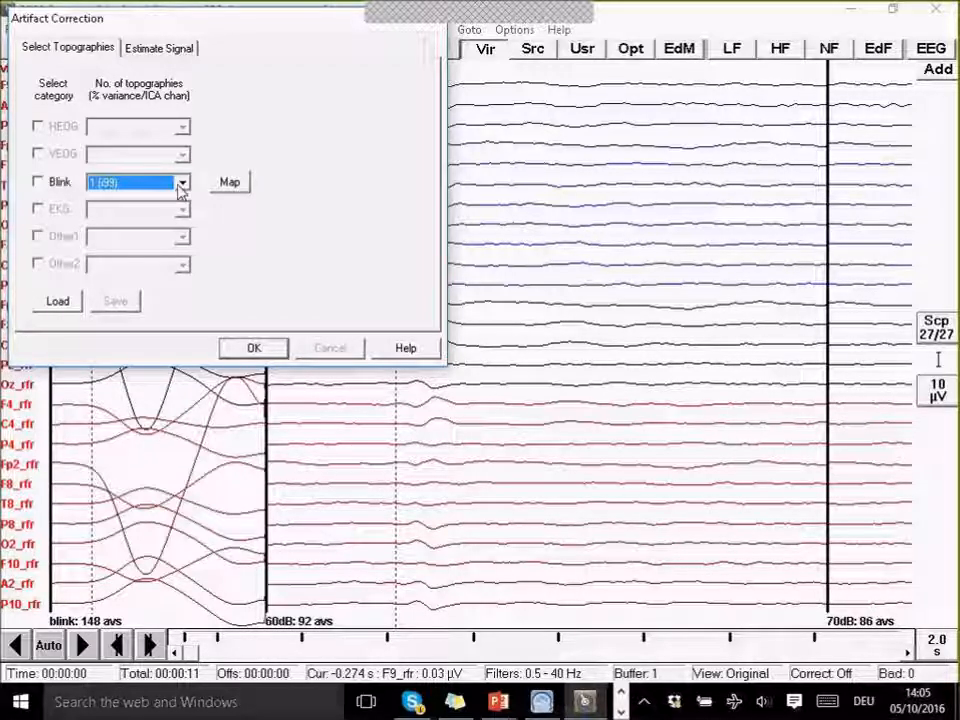
pyautogui.click(38, 182)
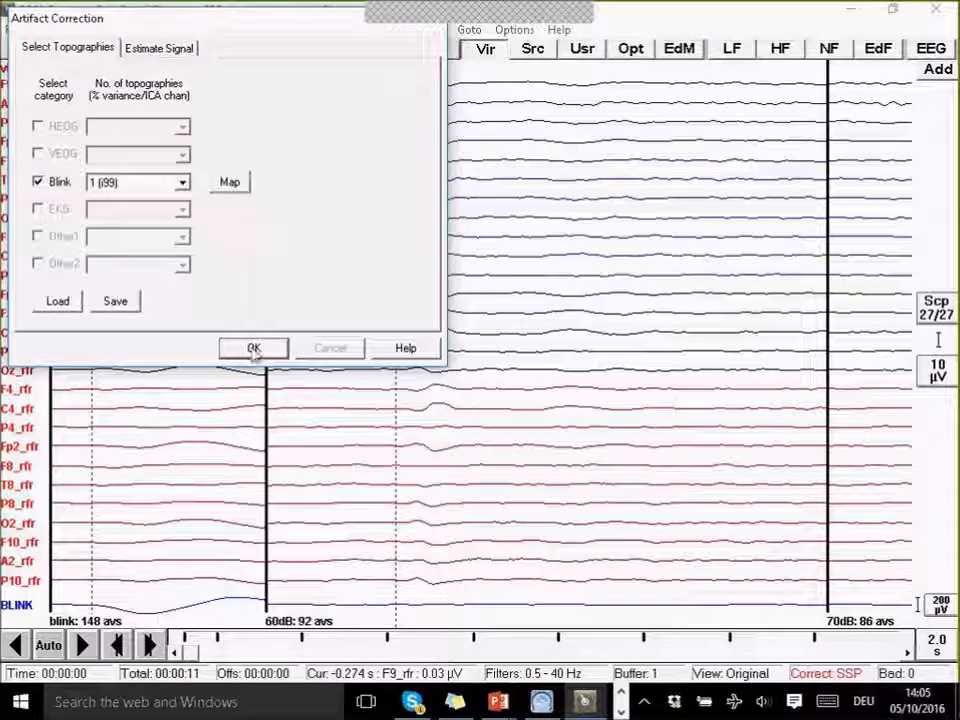
pyautogui.click(144, 52)
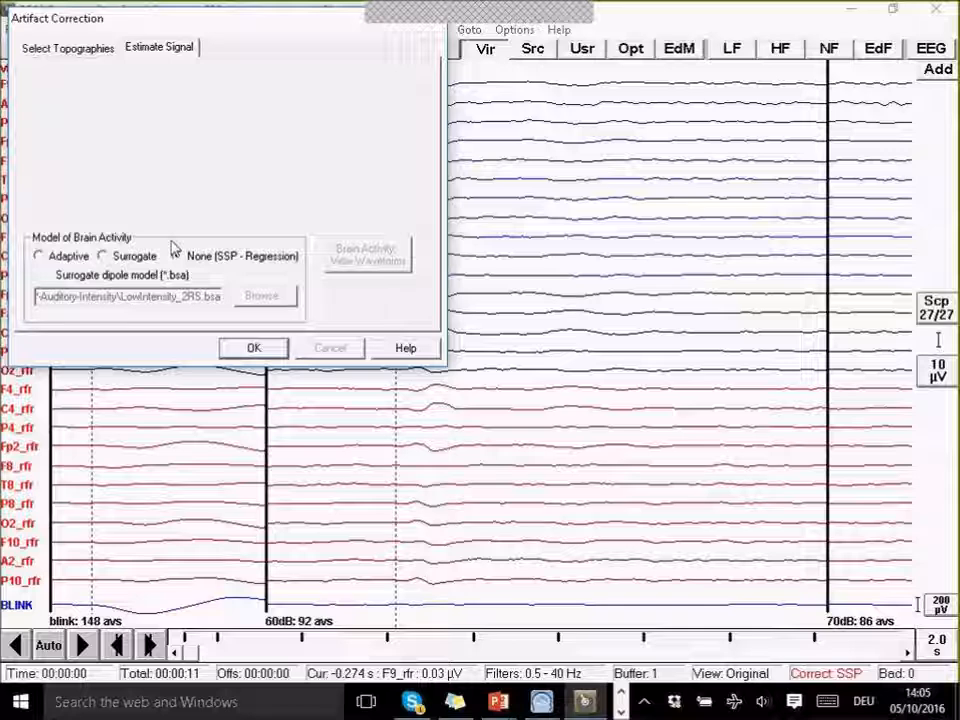
pyautogui.click(255, 350)
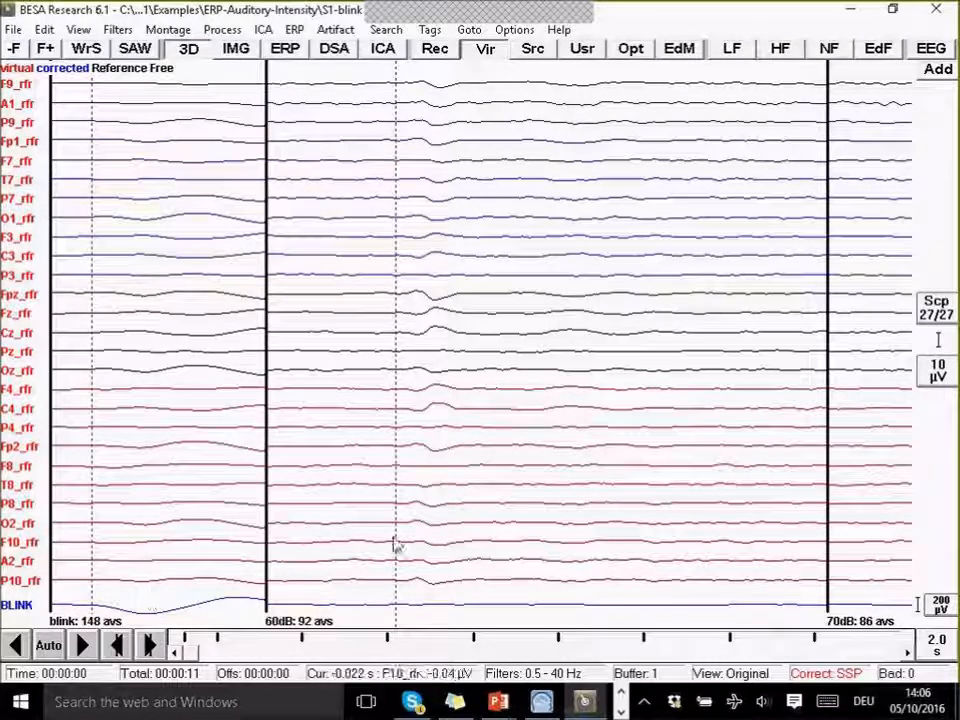
# - Set the scale of the BLINK artifact channel to 20 µV
pyautogui.click(940, 606)
pyautogui.click(783, 586)
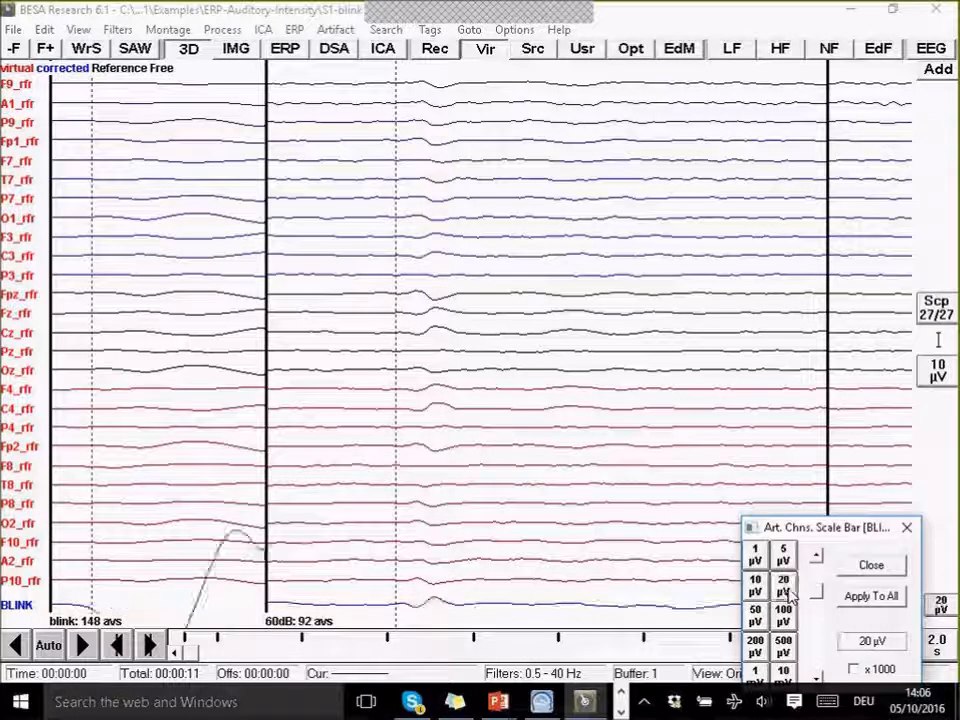
pyautogui.click(871, 566)
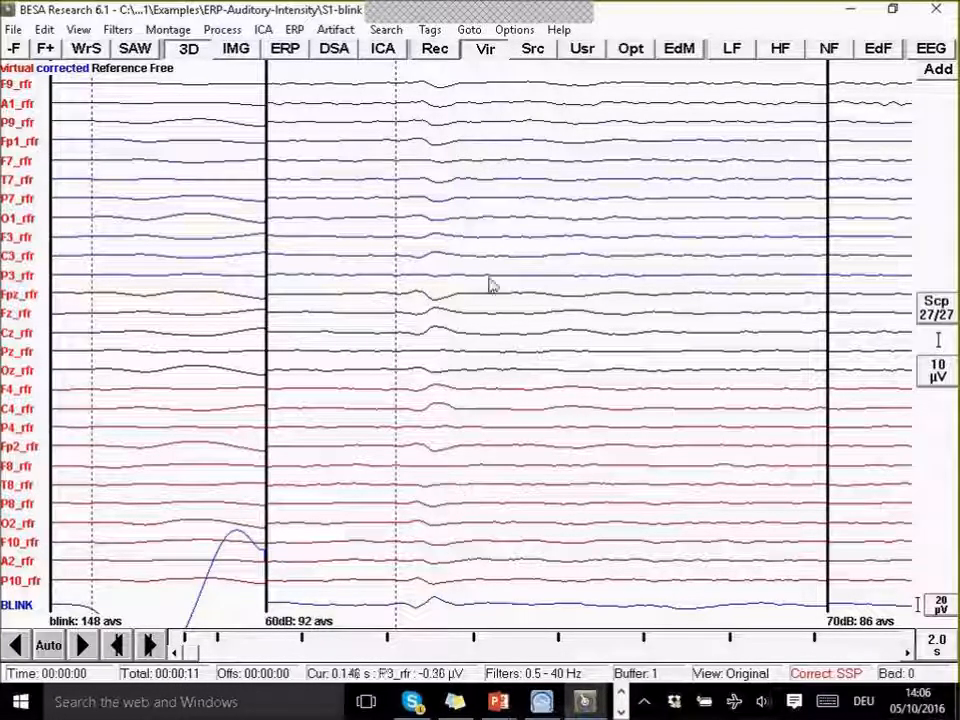
# - Map the 60dB average at about 101 ms in 3D and compare its voltage topography with SSP correction on and off
pyautogui.doubleClick(439, 170)
pyautogui.moveTo(951, 74)
pyautogui.mouseDown()
pyautogui.moveTo(629, 74)
pyautogui.moveTo(691, 69)
pyautogui.mouseUp()
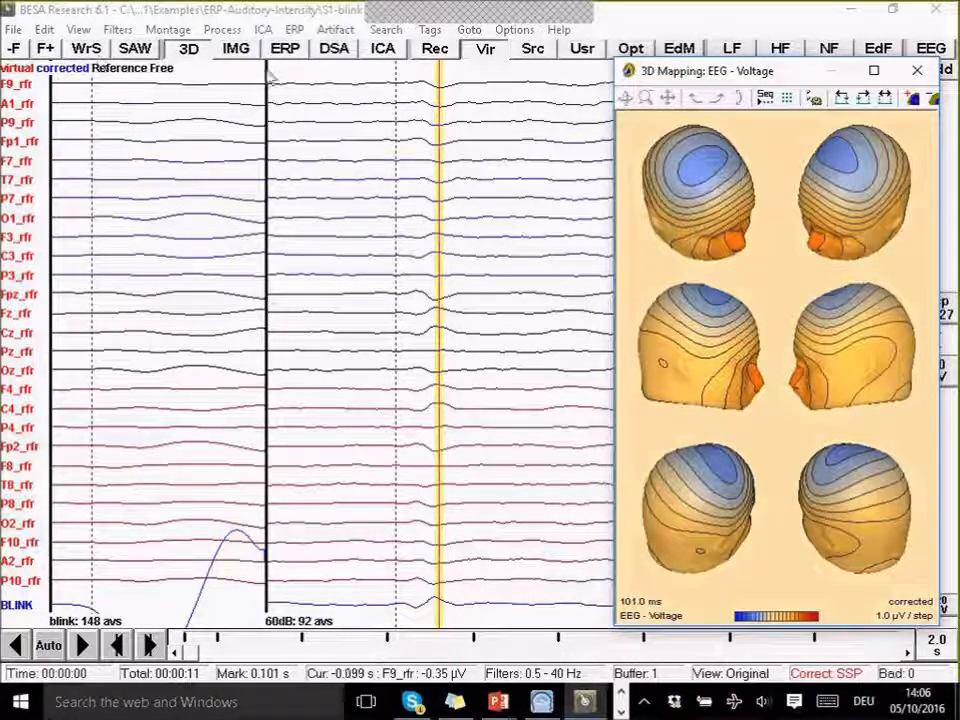
pyautogui.click(331, 29)
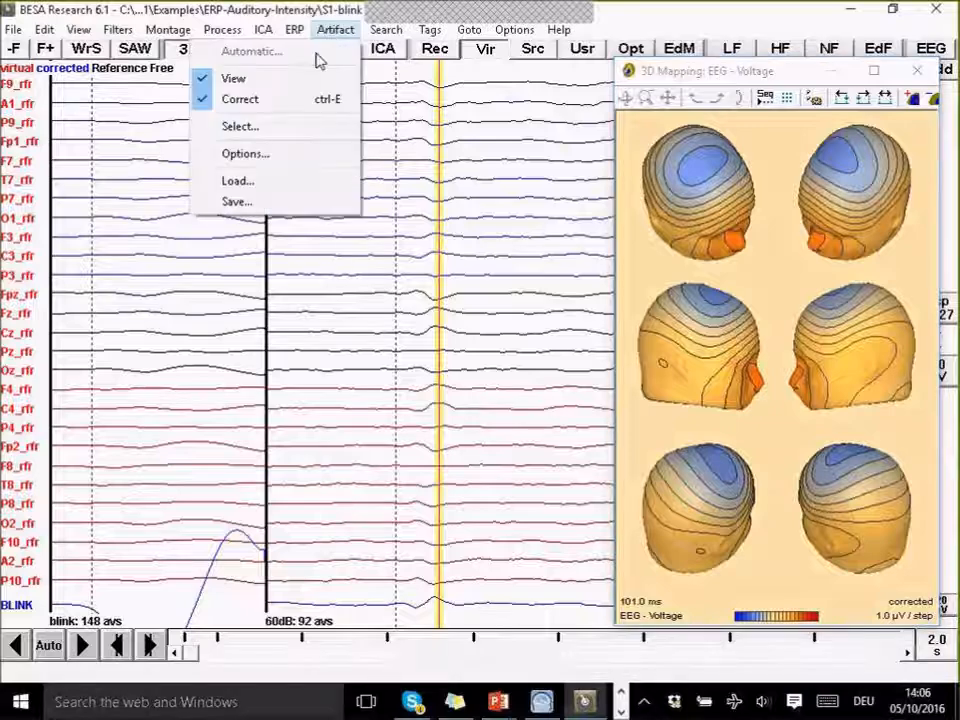
pyautogui.click(272, 101)
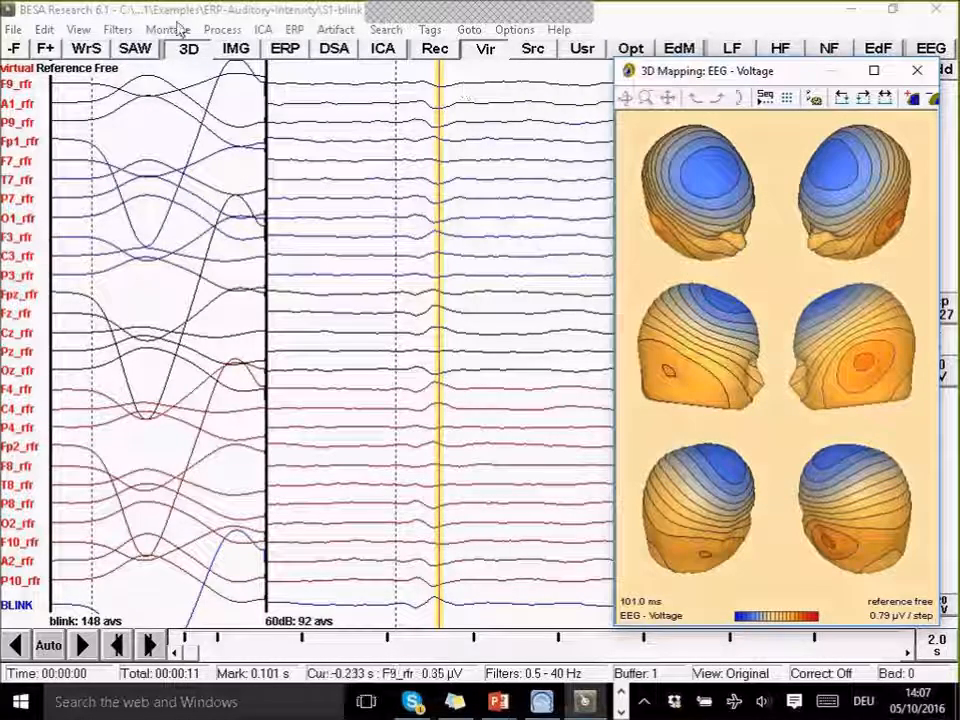
pyautogui.click(215, 16)
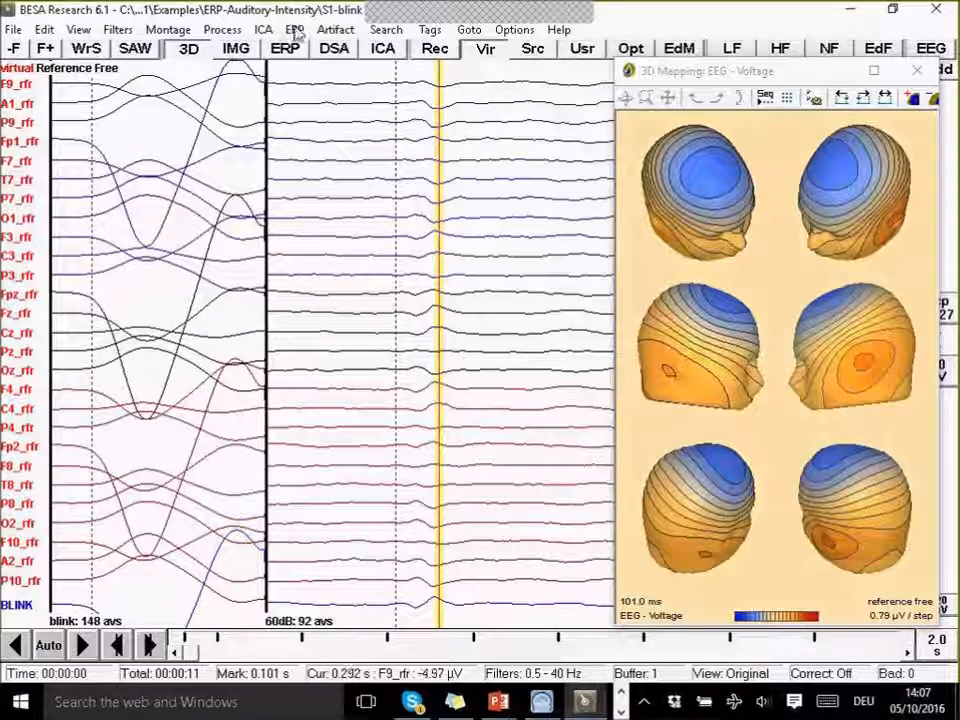
pyautogui.click(336, 29)
pyautogui.click(282, 98)
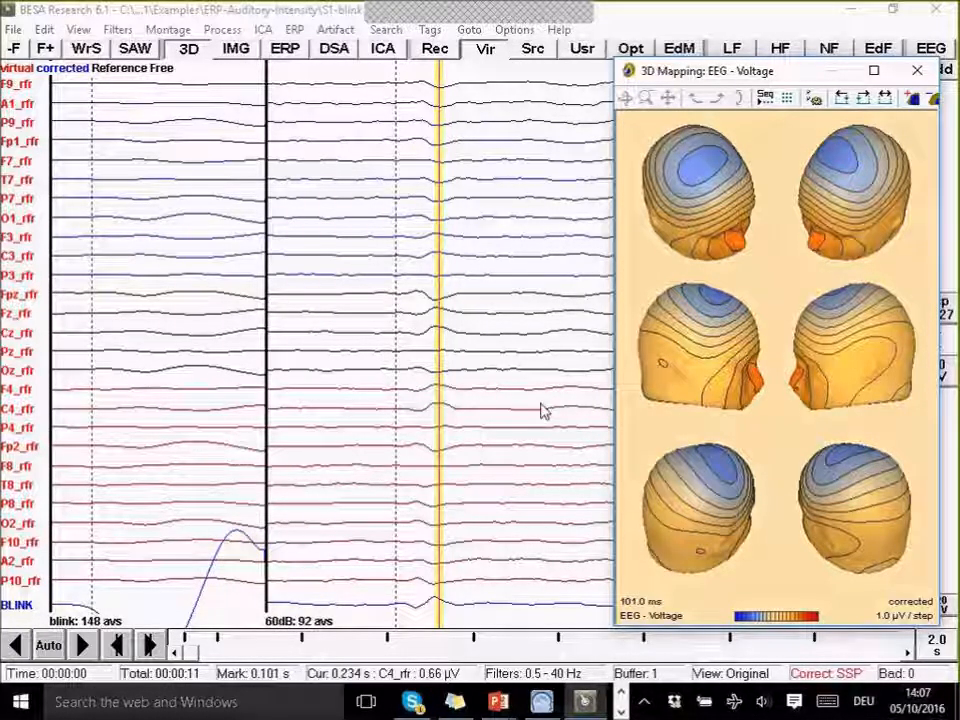
pyautogui.click(918, 72)
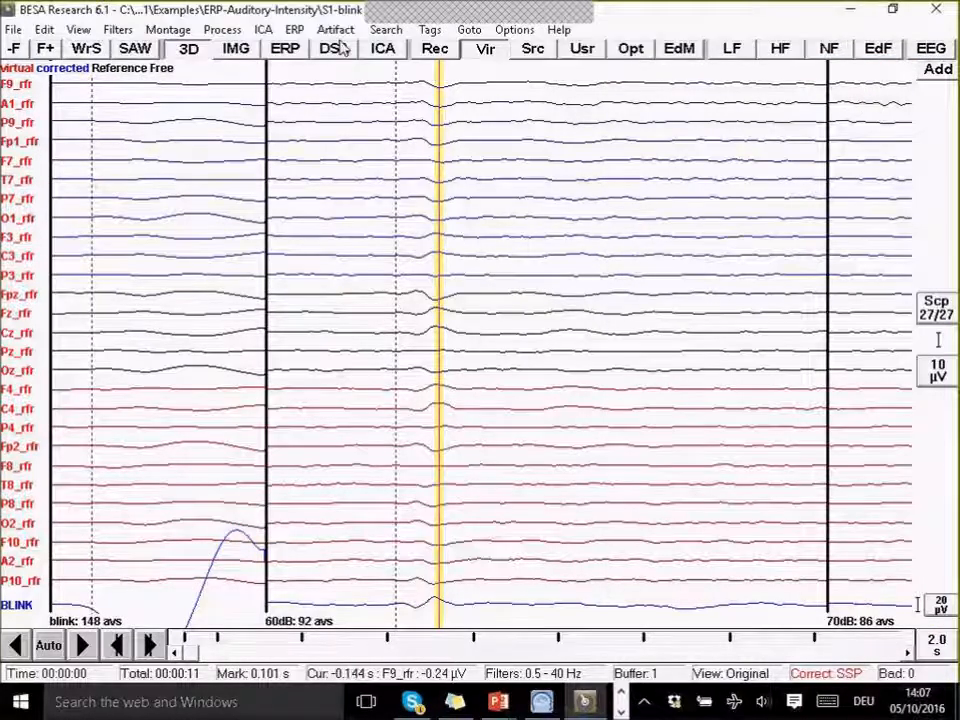
# - Switch the blink correction's brain activity model to Adaptive, inspecting the PCA brain activity waveforms before applying it
pyautogui.click(336, 31)
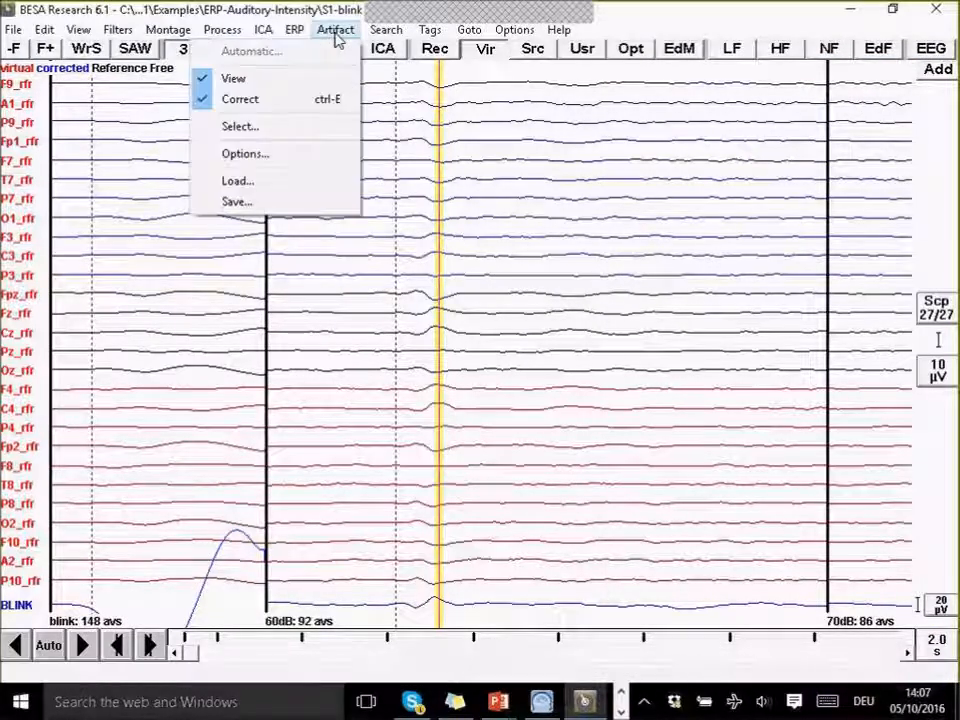
pyautogui.click(308, 136)
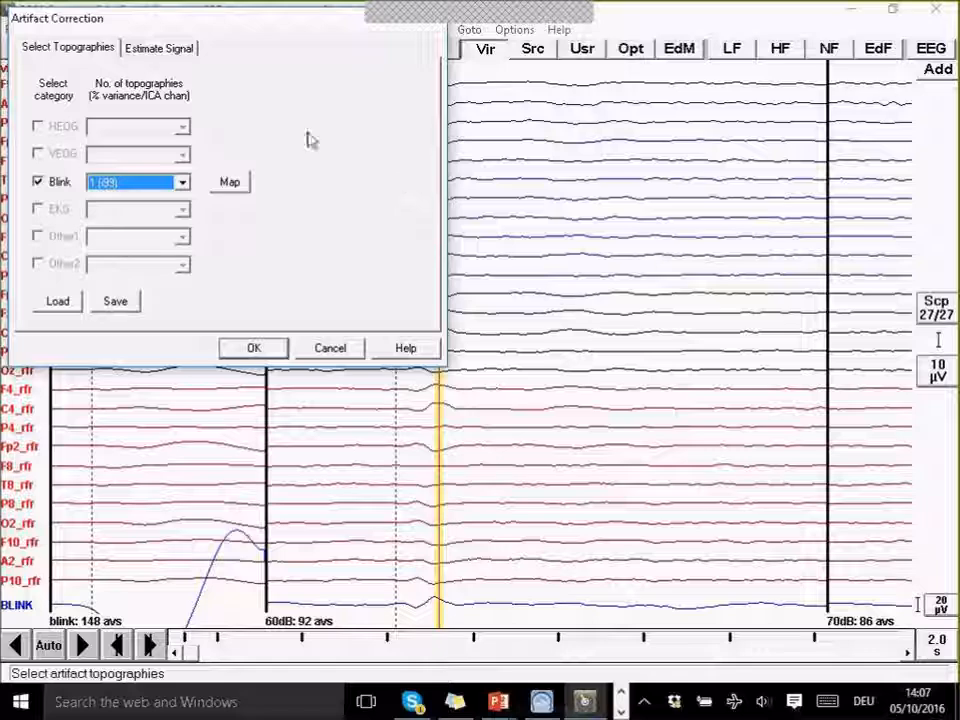
pyautogui.click(163, 52)
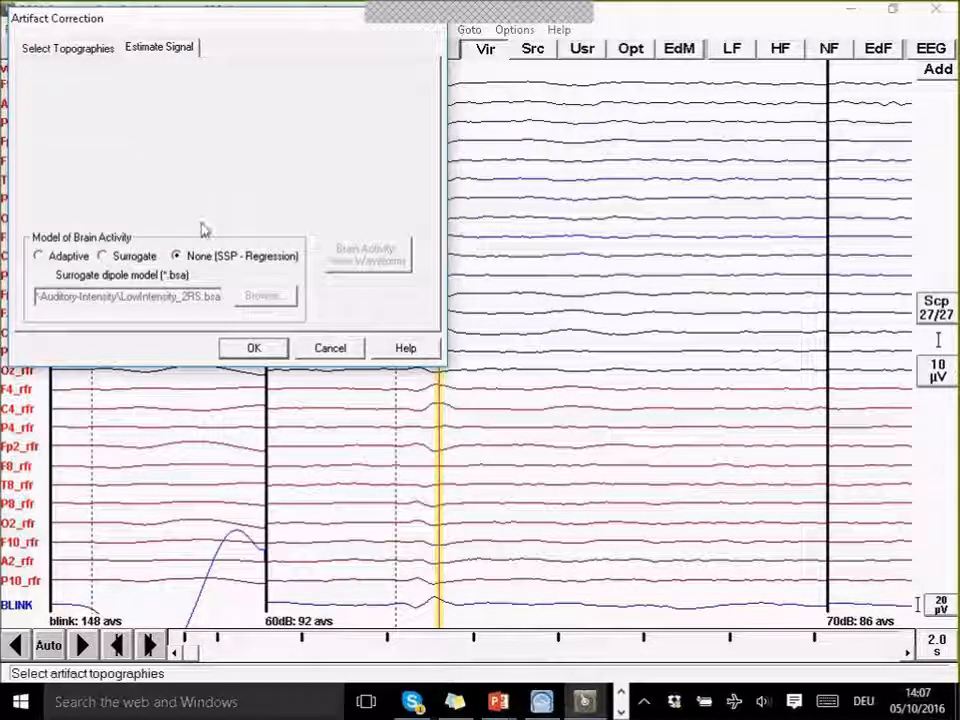
pyautogui.click(40, 257)
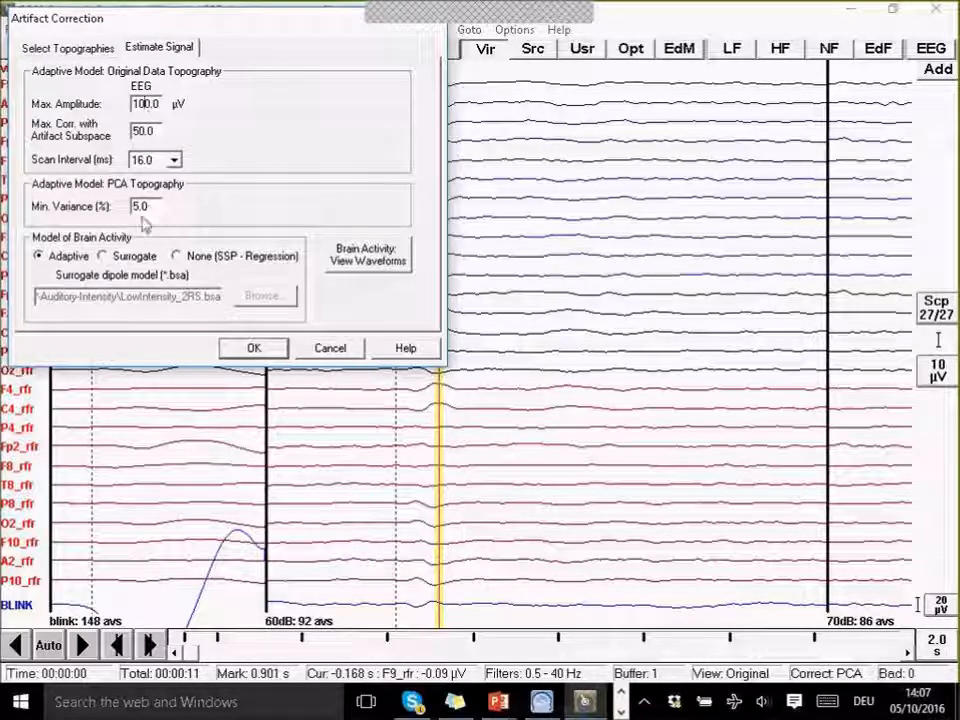
pyautogui.click(362, 260)
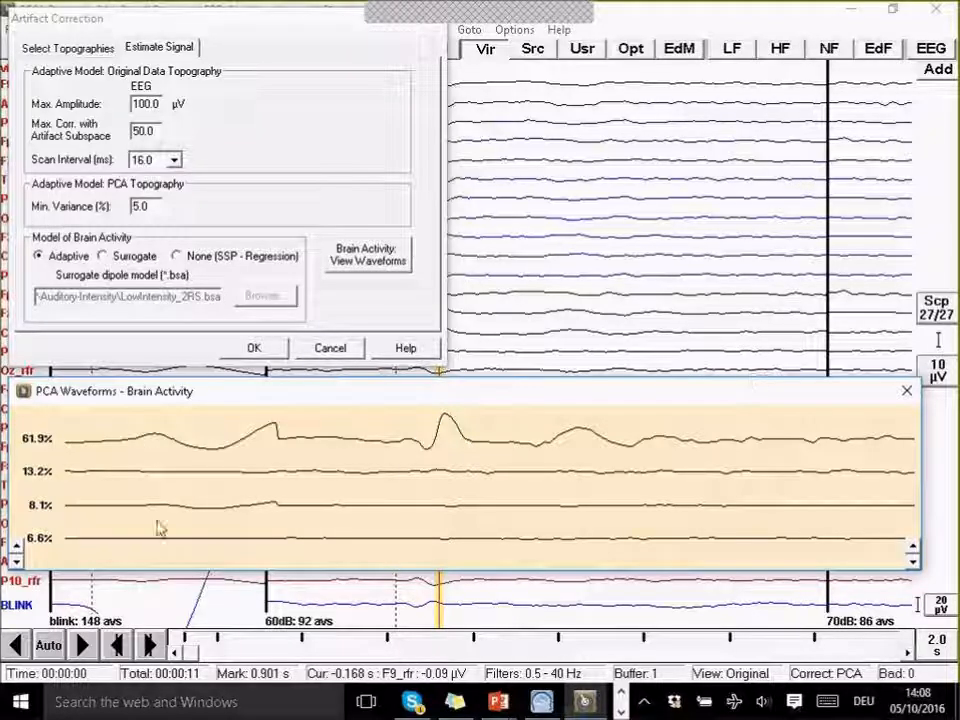
pyautogui.click(904, 393)
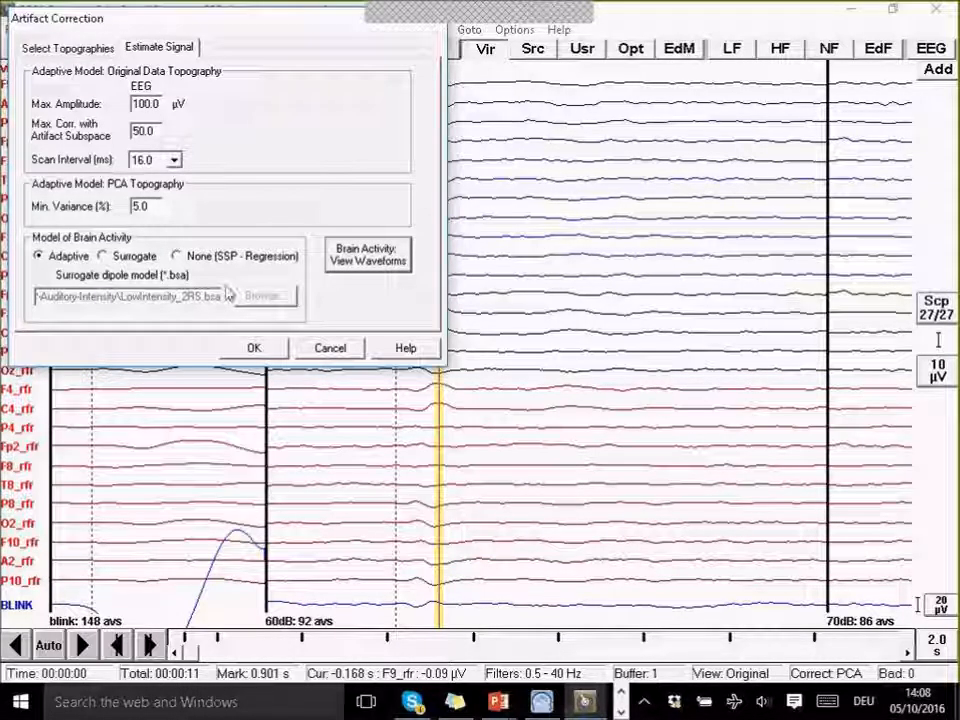
pyautogui.click(254, 348)
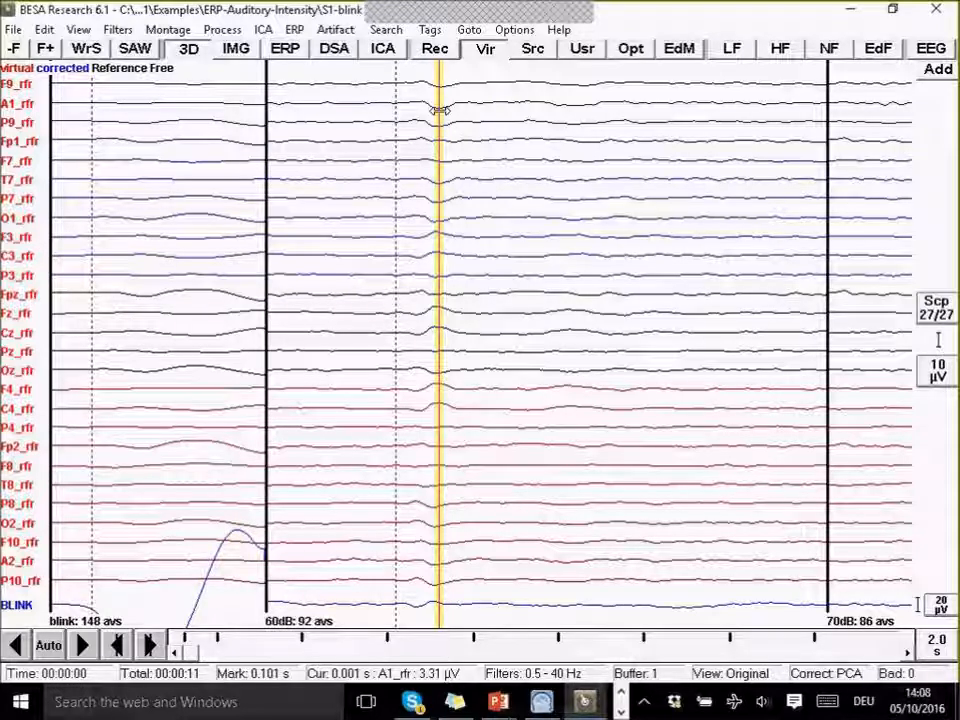
# - Examine the adaptively corrected 3D voltage map of the 60dB average at about 103 ms with a finer 0.79 µV contour step
pyautogui.doubleClick(440, 112)
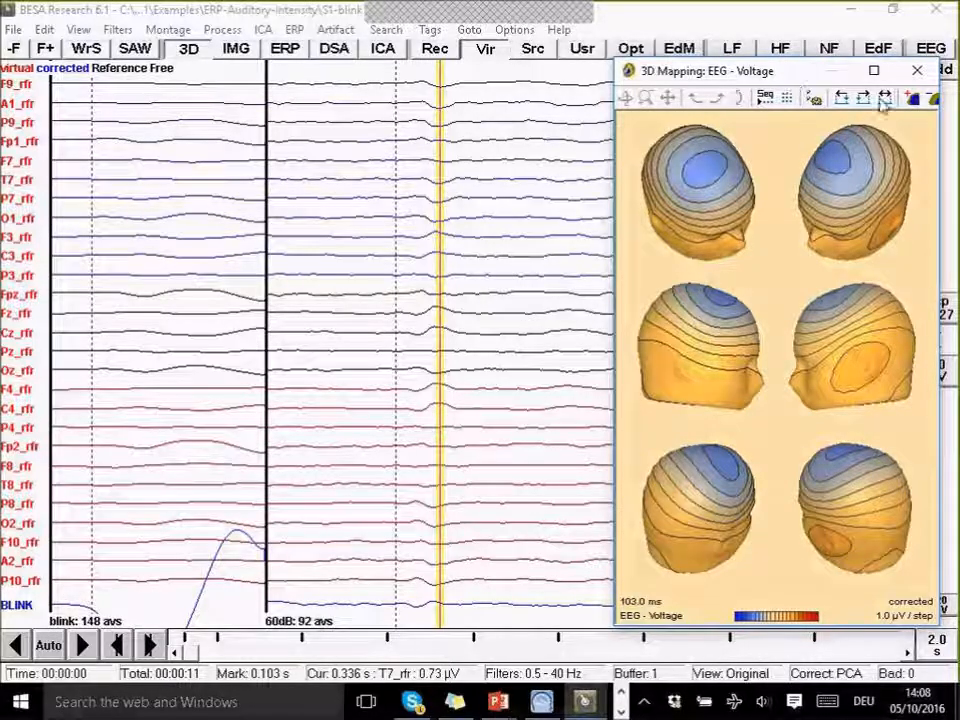
pyautogui.click(912, 97)
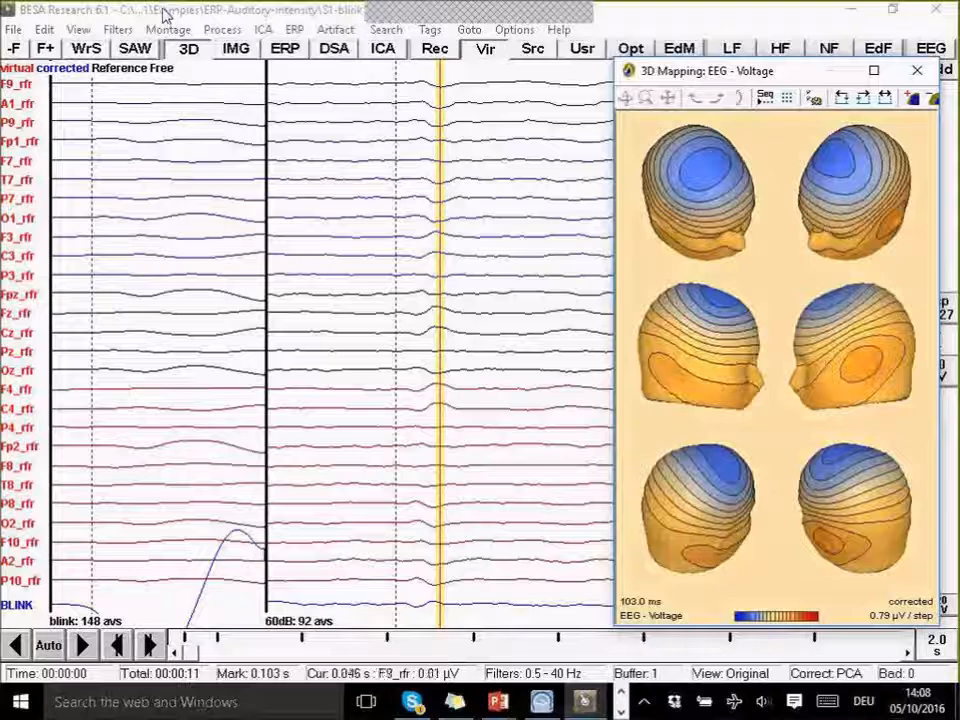
pyautogui.click(917, 70)
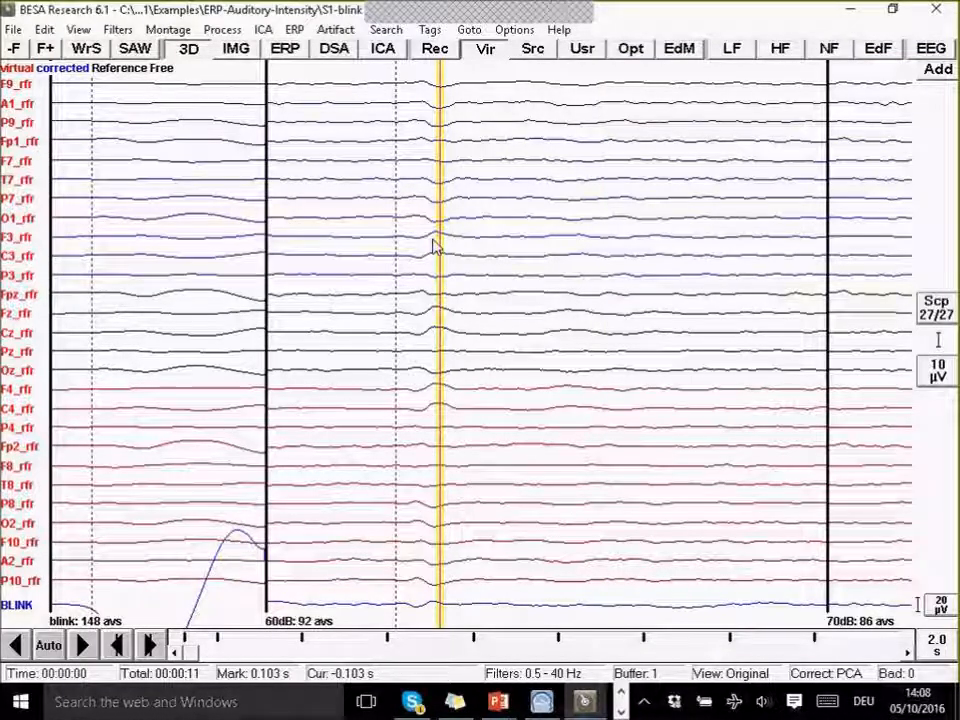
# - Compare the 3D voltage maps of the 60dB average at 103 ms without blink correction and with the adaptive correction
pyautogui.press('c')
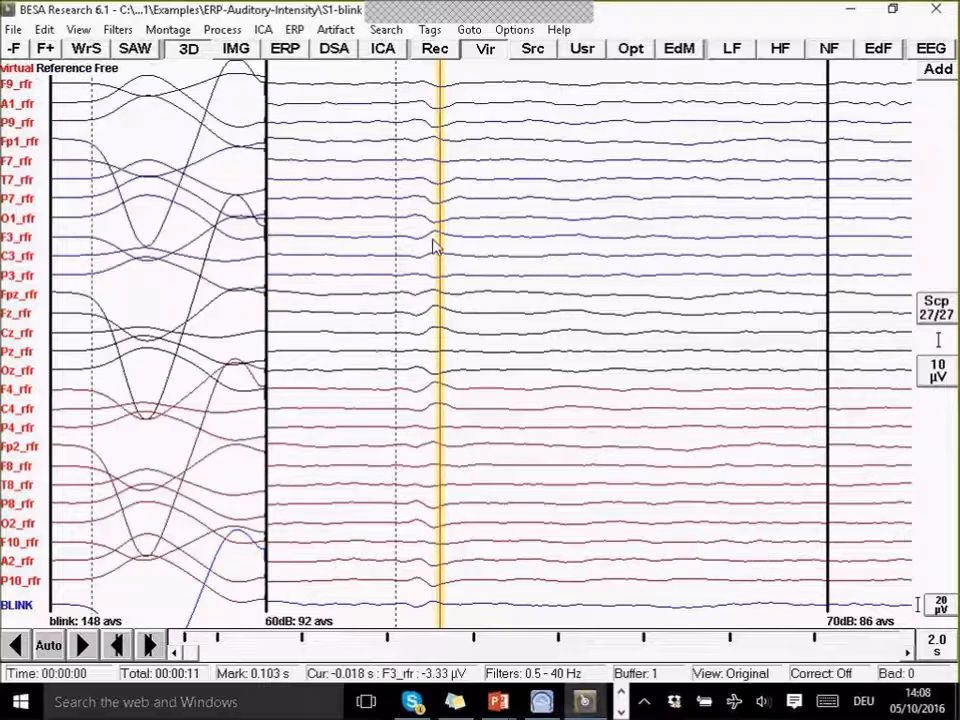
pyautogui.doubleClick(438, 347)
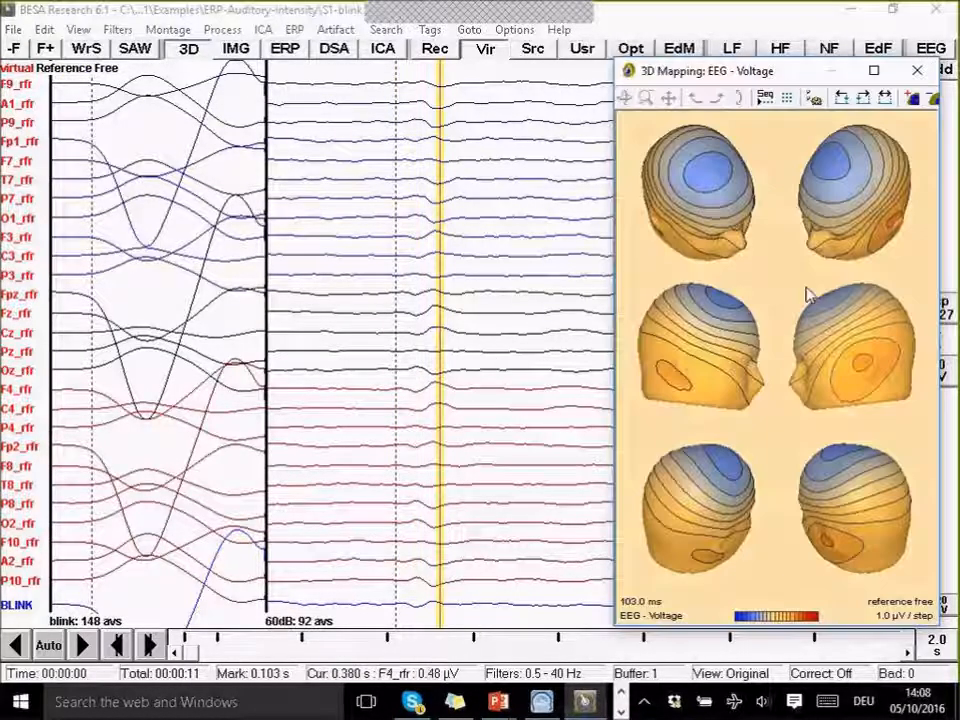
pyautogui.click(118, 11)
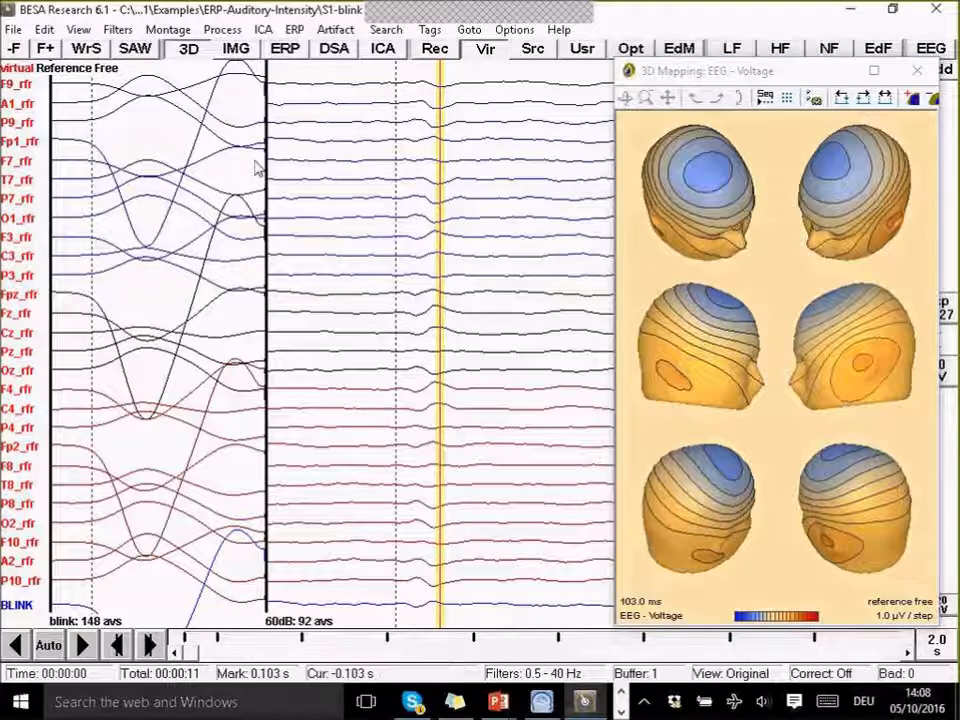
pyautogui.press('c')
pyautogui.press('c')
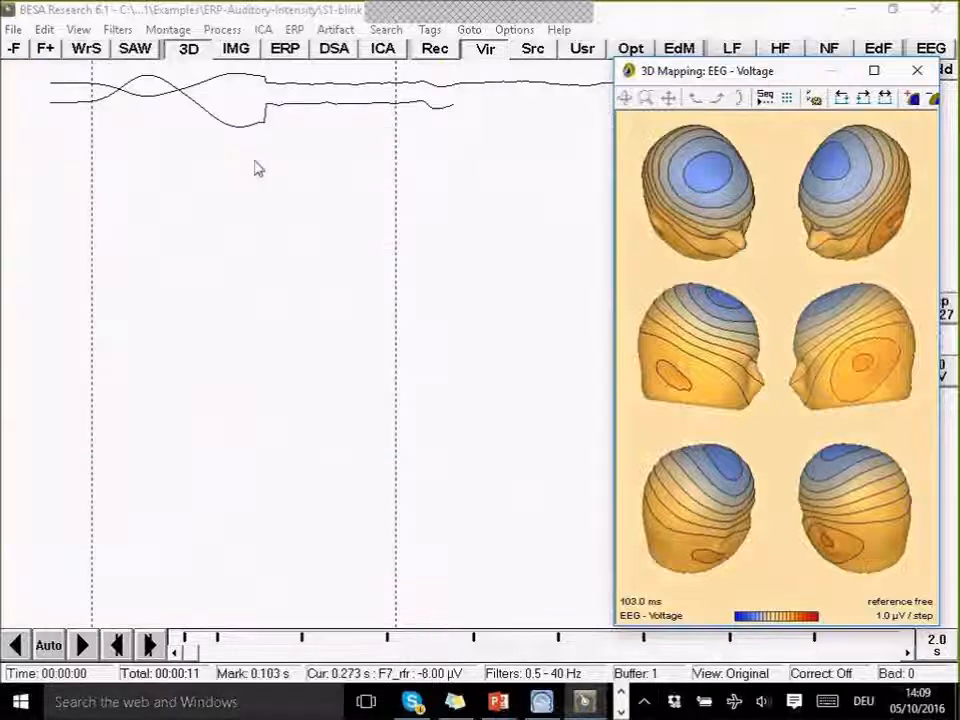
pyautogui.press('c')
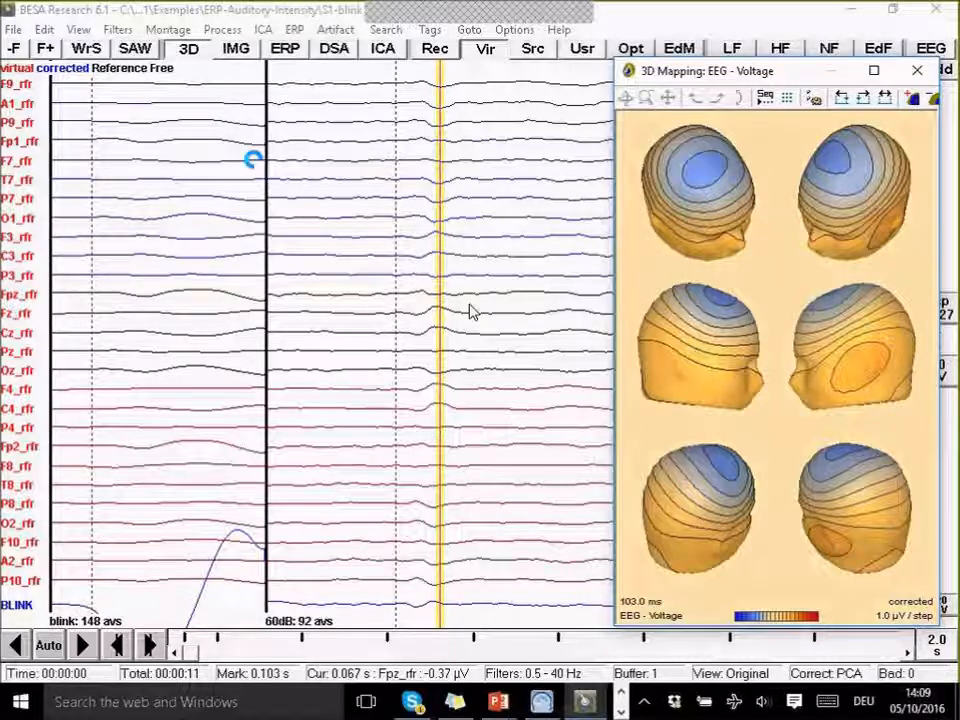
pyautogui.click(918, 72)
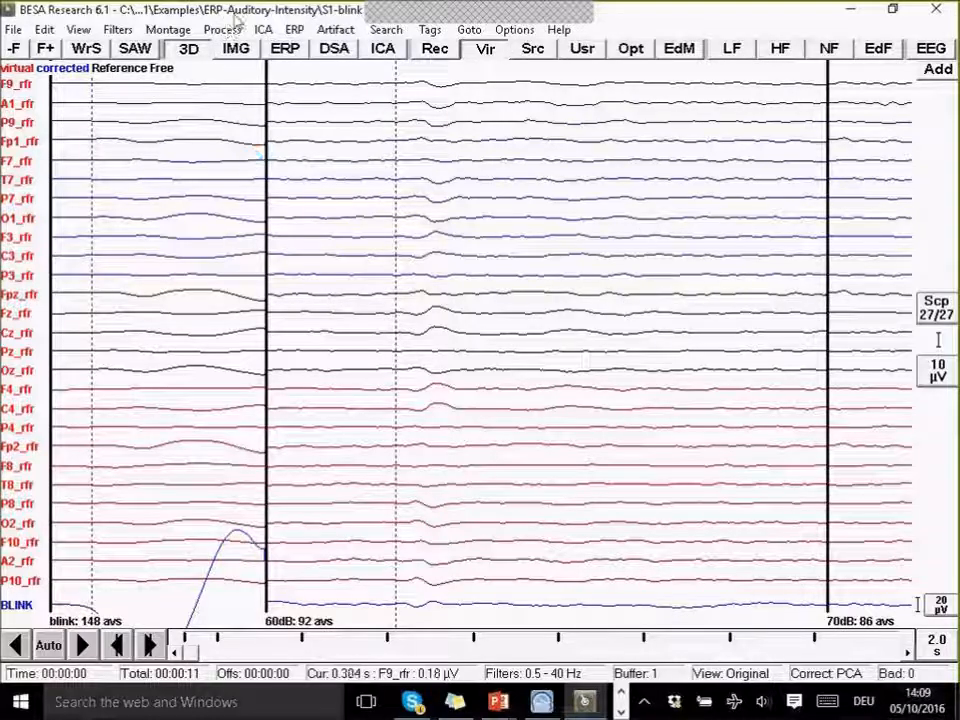
# - Switch to the already loaded continuous recording S1.cnt
pyautogui.click(14, 31)
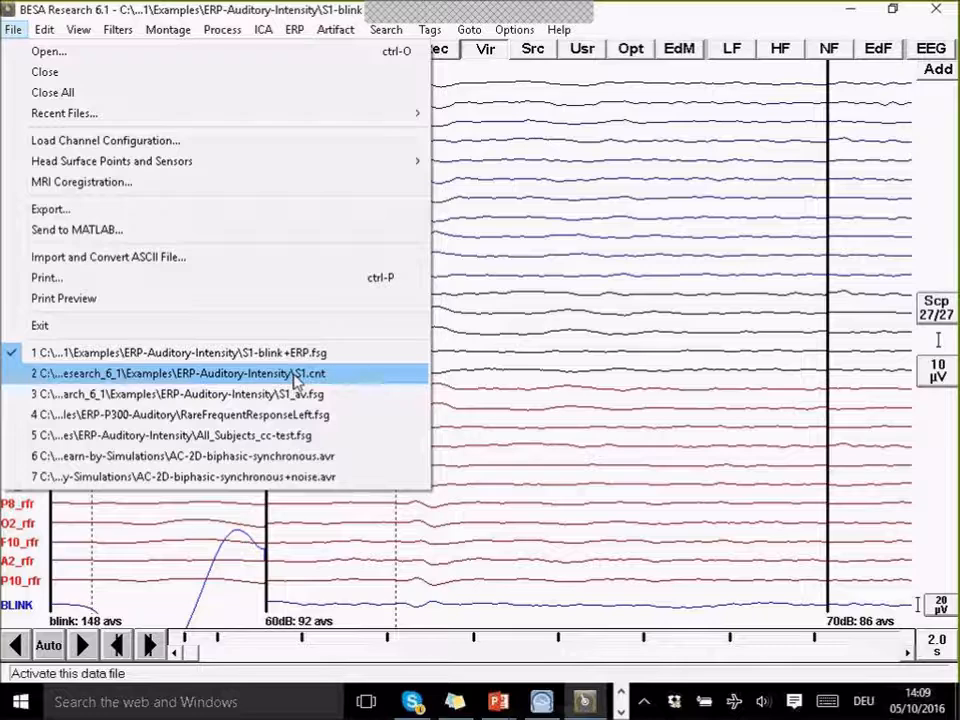
pyautogui.click(296, 376)
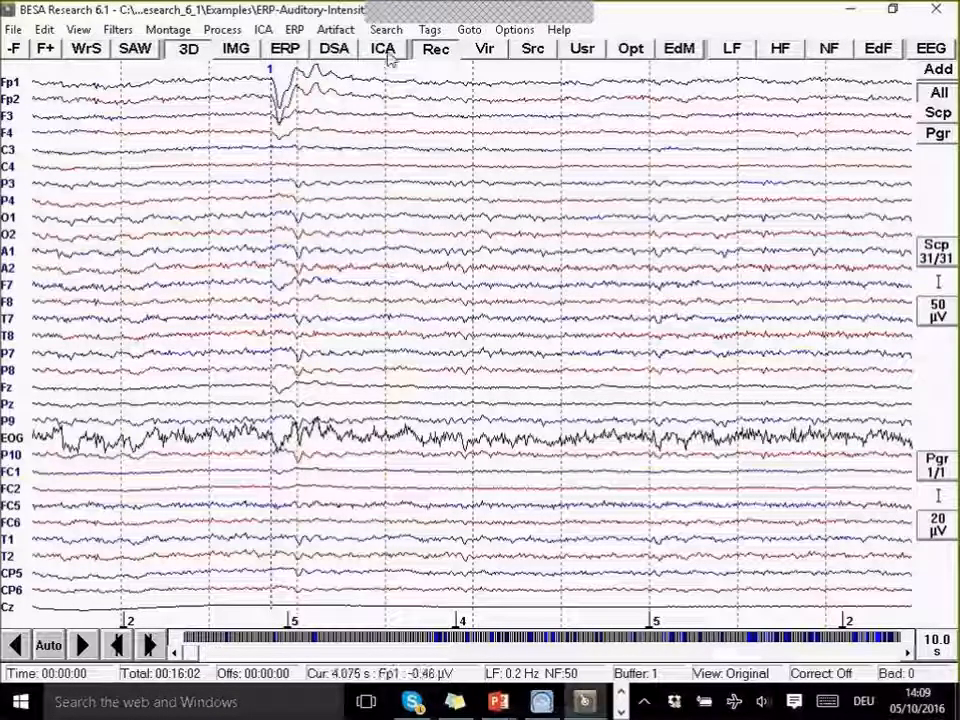
# - Turn PCA off in the ICA options and run the ICA decomposition on the current screen of S1.cnt
pyautogui.click(384, 50)
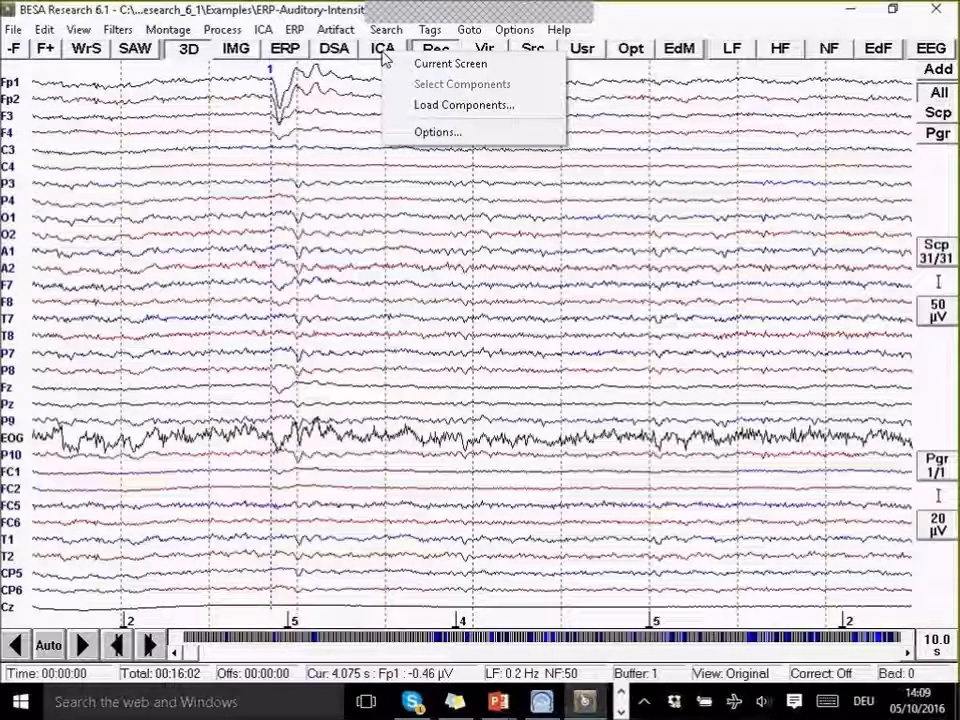
pyautogui.click(421, 135)
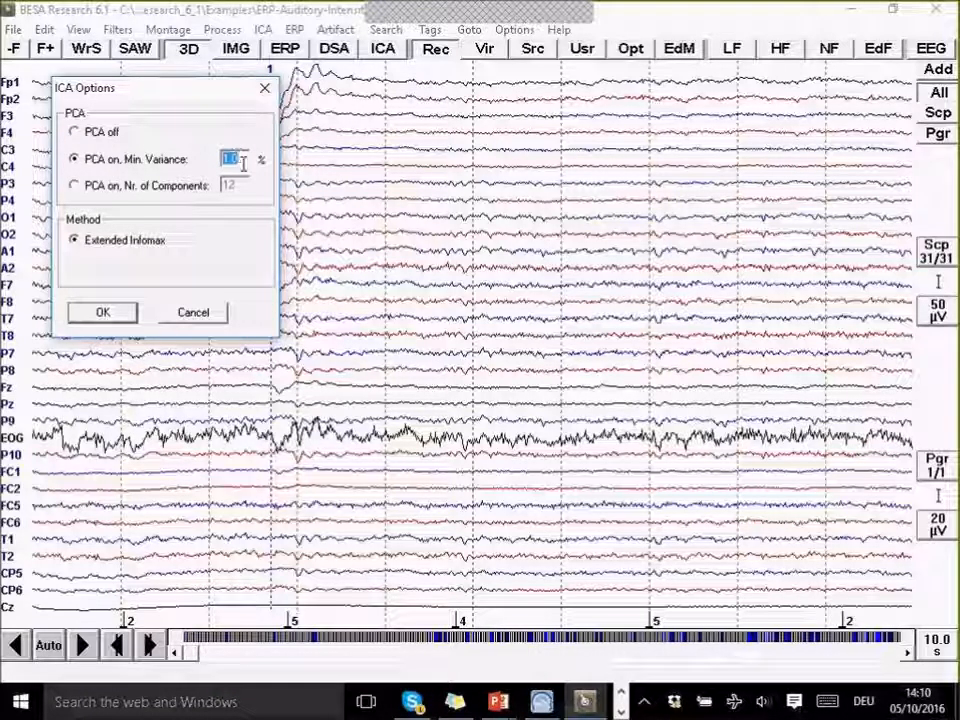
pyautogui.click(74, 131)
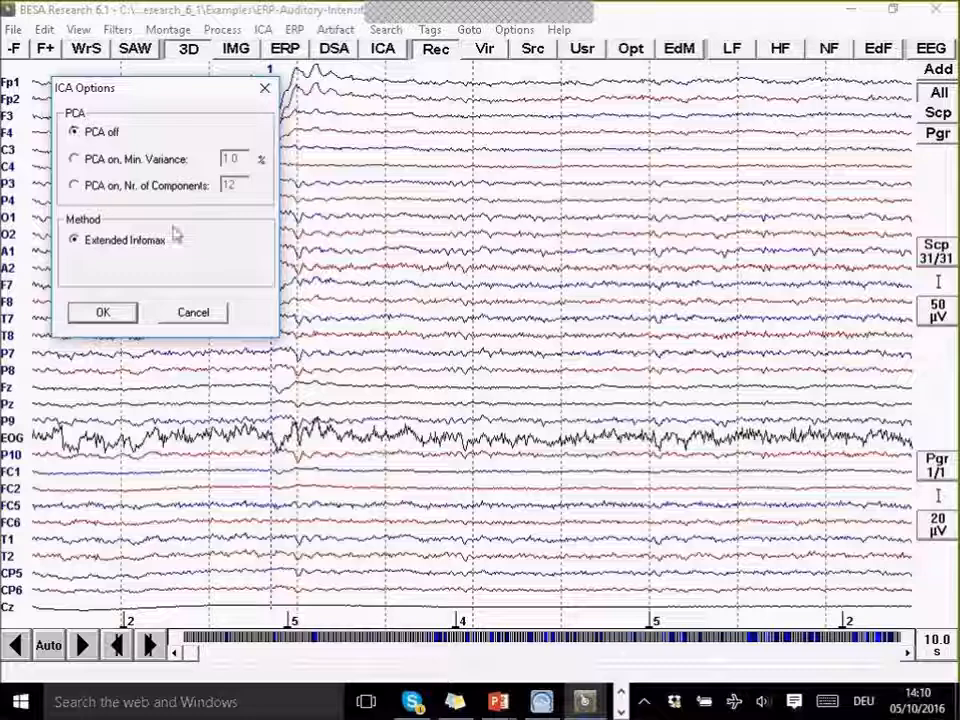
pyautogui.click(116, 318)
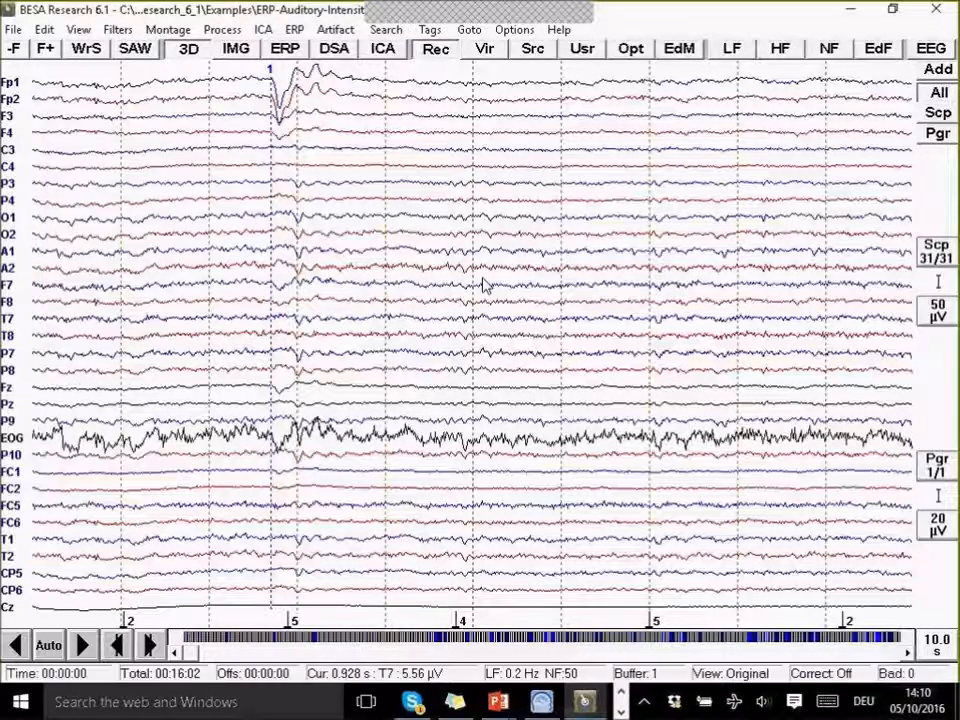
pyautogui.click(385, 53)
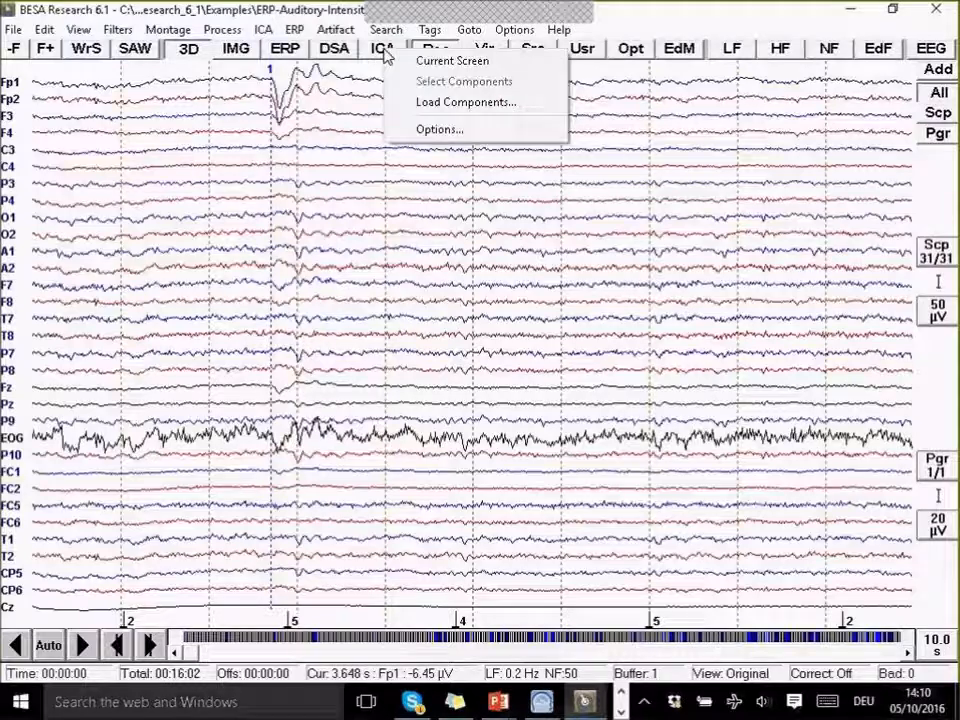
pyautogui.click(439, 62)
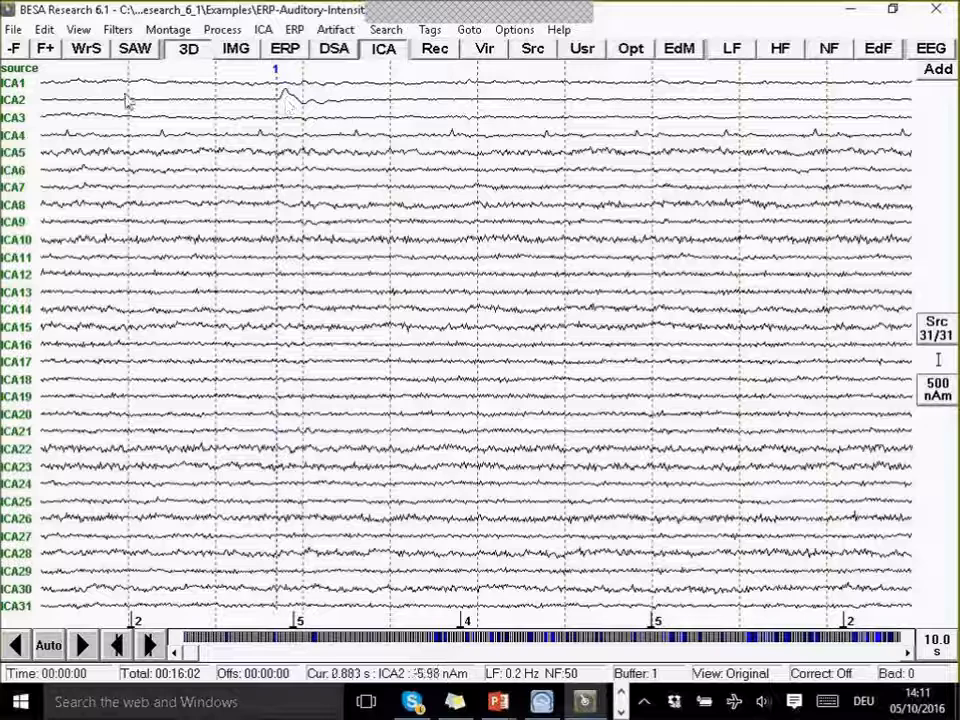
# - Examine the 3D voltage topographies of components ICA2 and ICA4, closing the map window when done
pyautogui.click(14, 100)
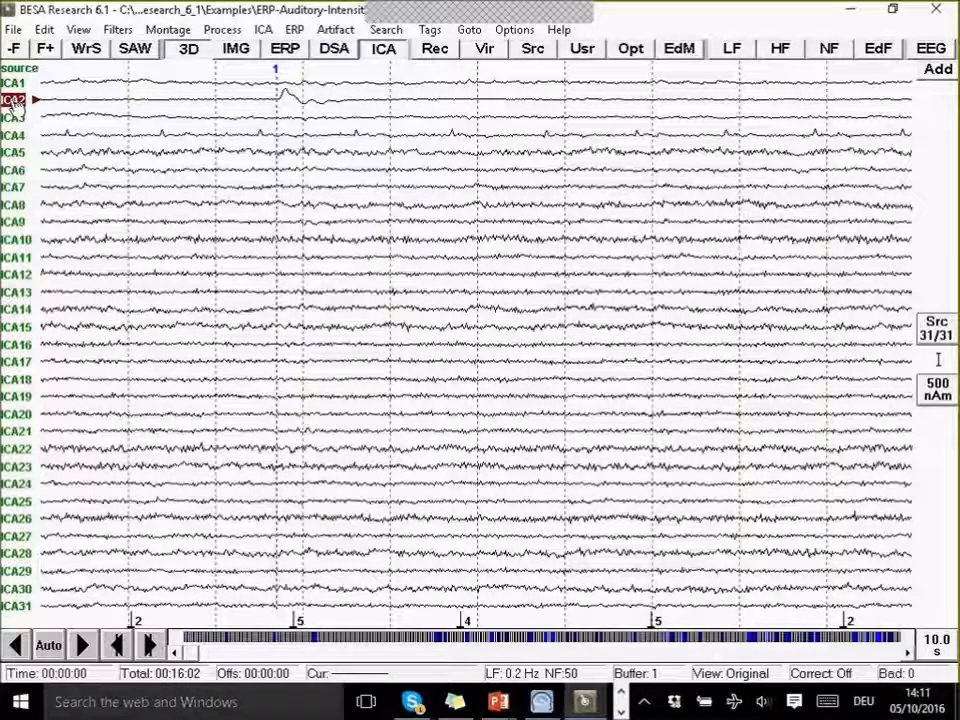
pyautogui.rightClick(14, 101)
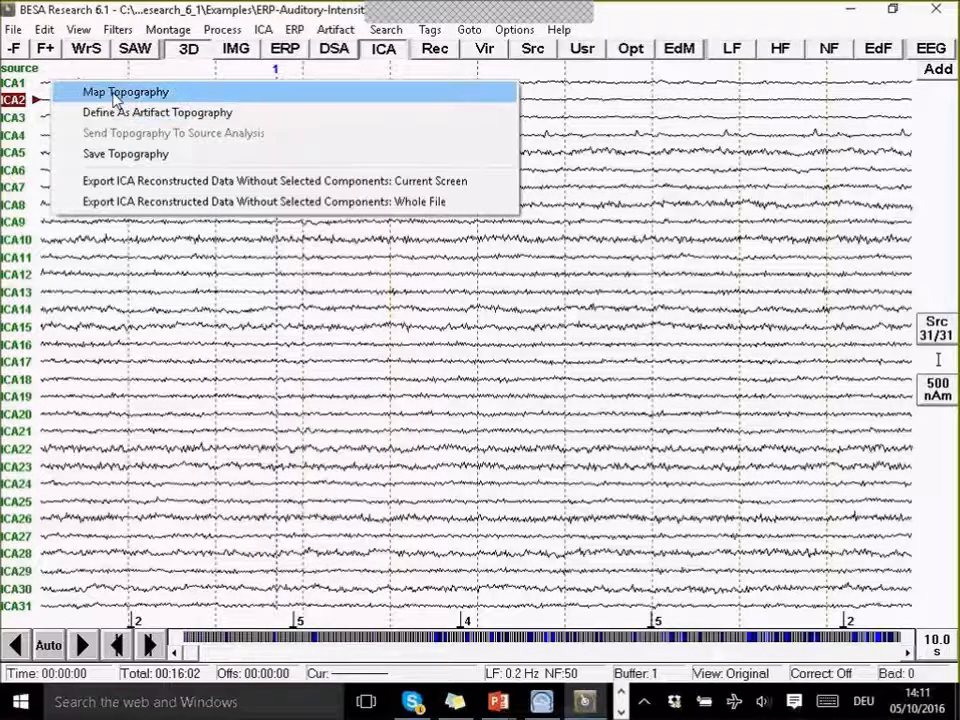
pyautogui.click(116, 92)
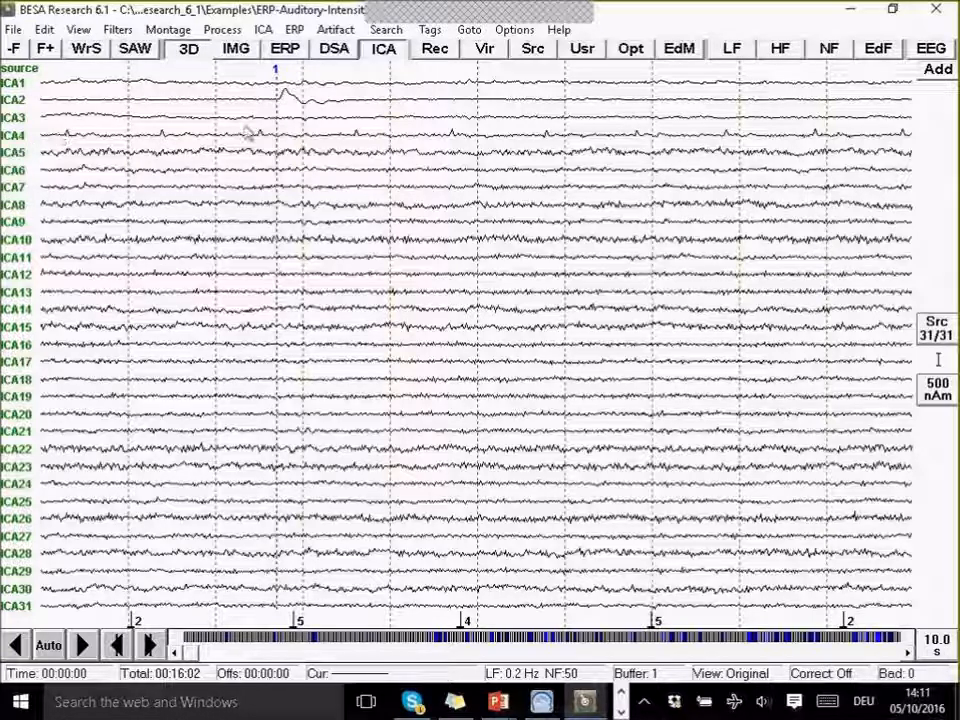
pyautogui.rightClick(14, 137)
pyautogui.click(96, 126)
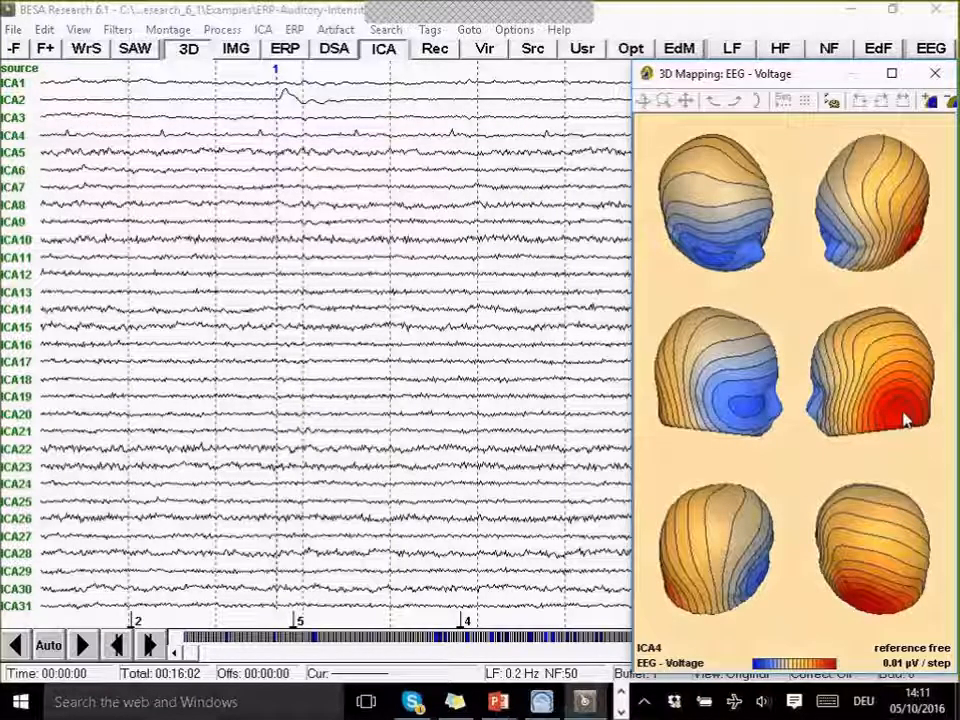
pyautogui.click(935, 73)
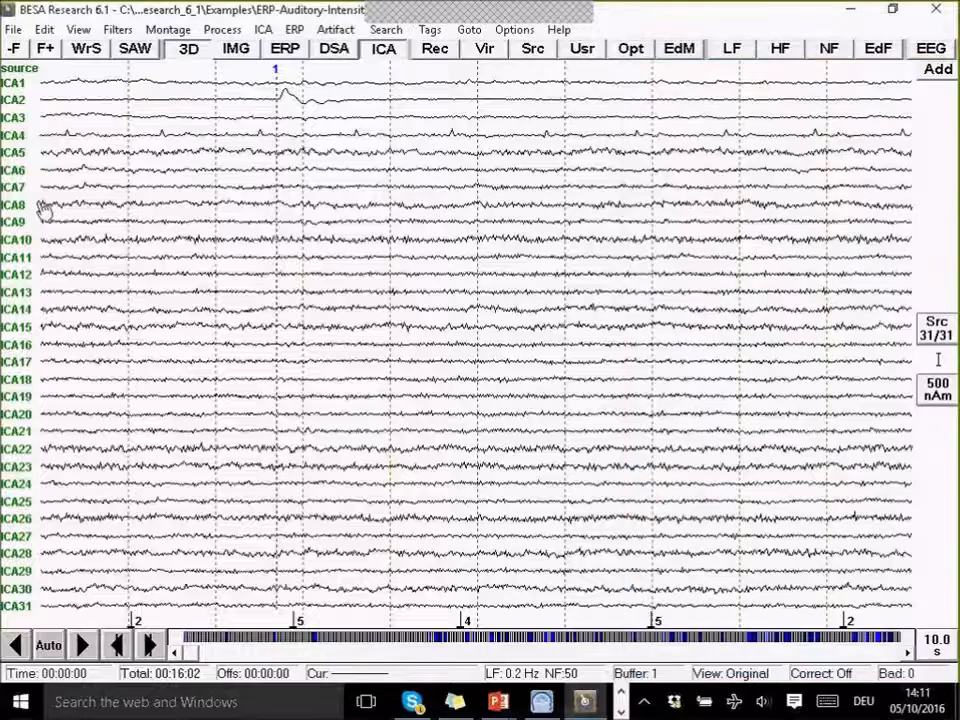
# - Export the whole file's ICA-reconstructed data without component ICA2 as S1.ica-test.foc, with the segment comment "no eyeblink"
pyautogui.rightClick(17, 101)
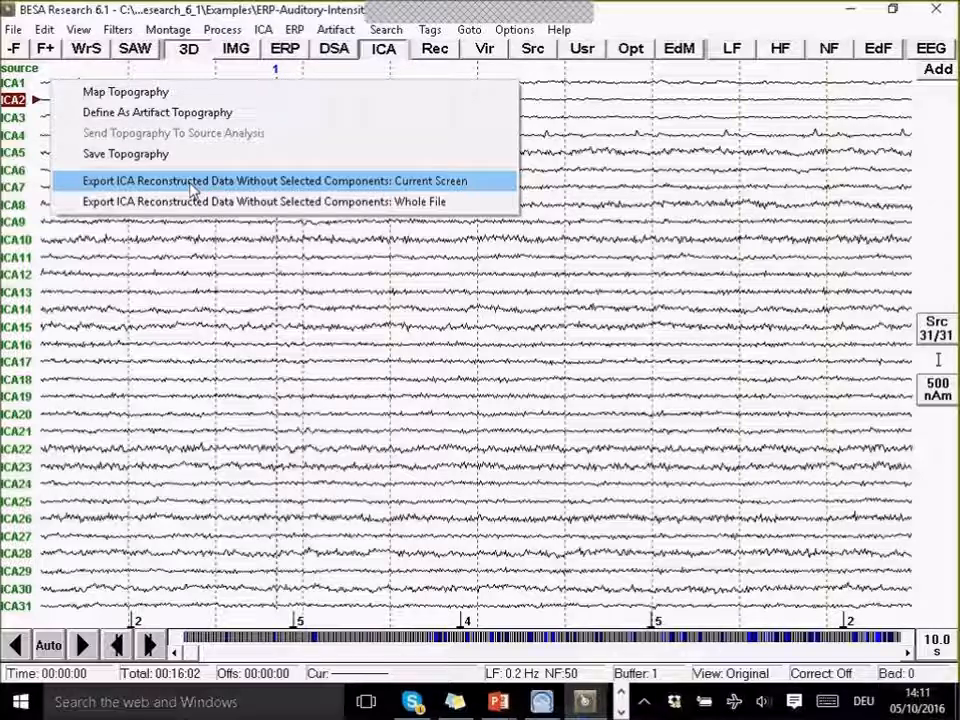
pyautogui.click(350, 202)
pyautogui.click(224, 382)
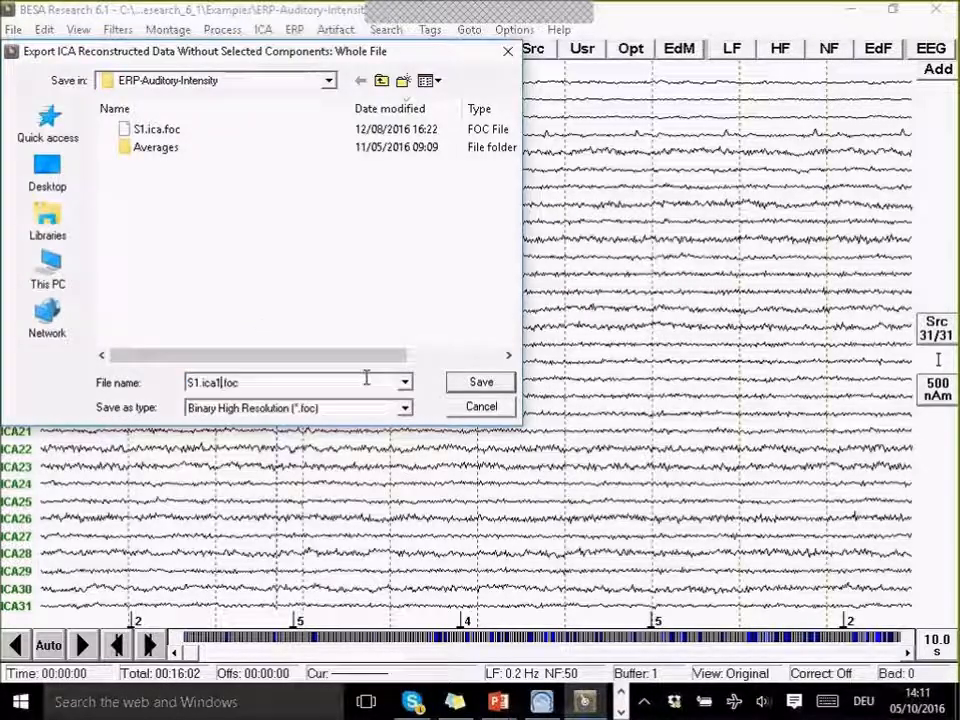
pyautogui.press('BackSpace')
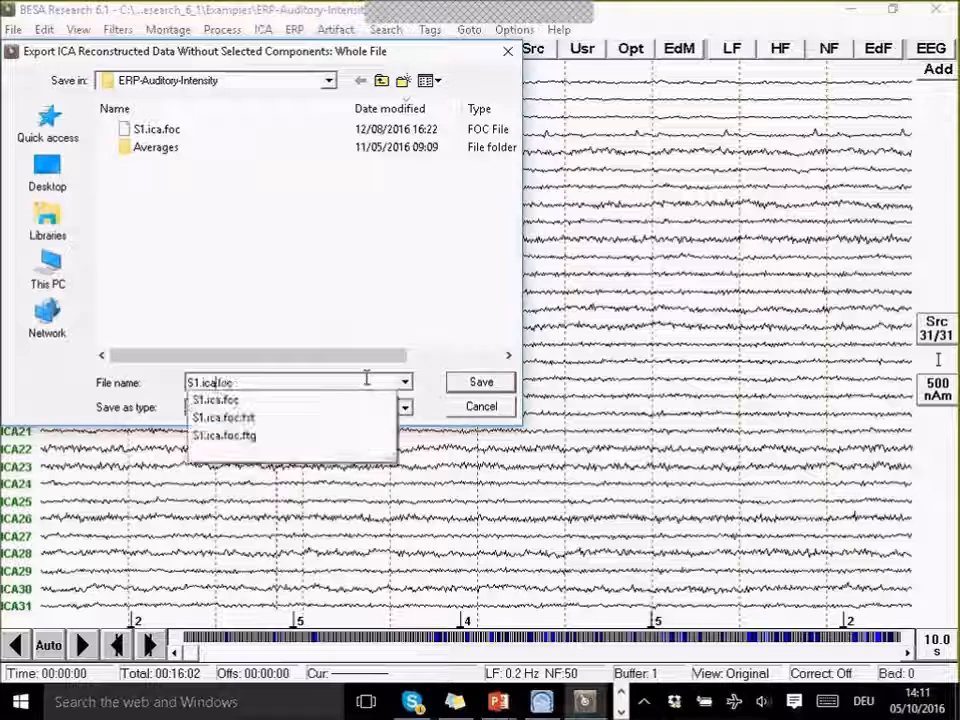
pyautogui.write('-test')
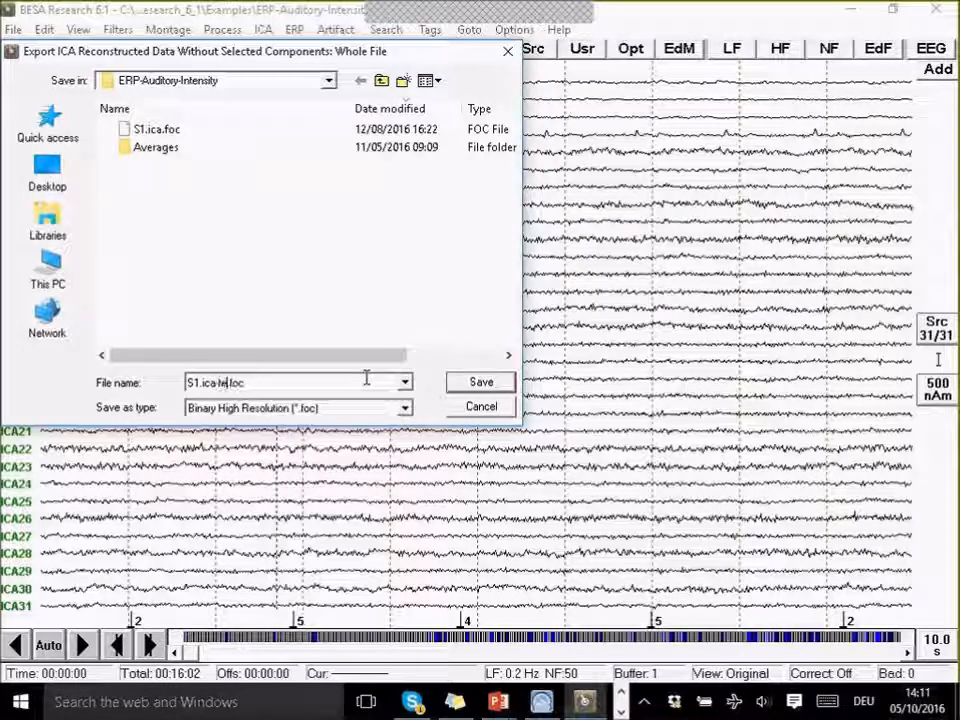
pyautogui.click(481, 382)
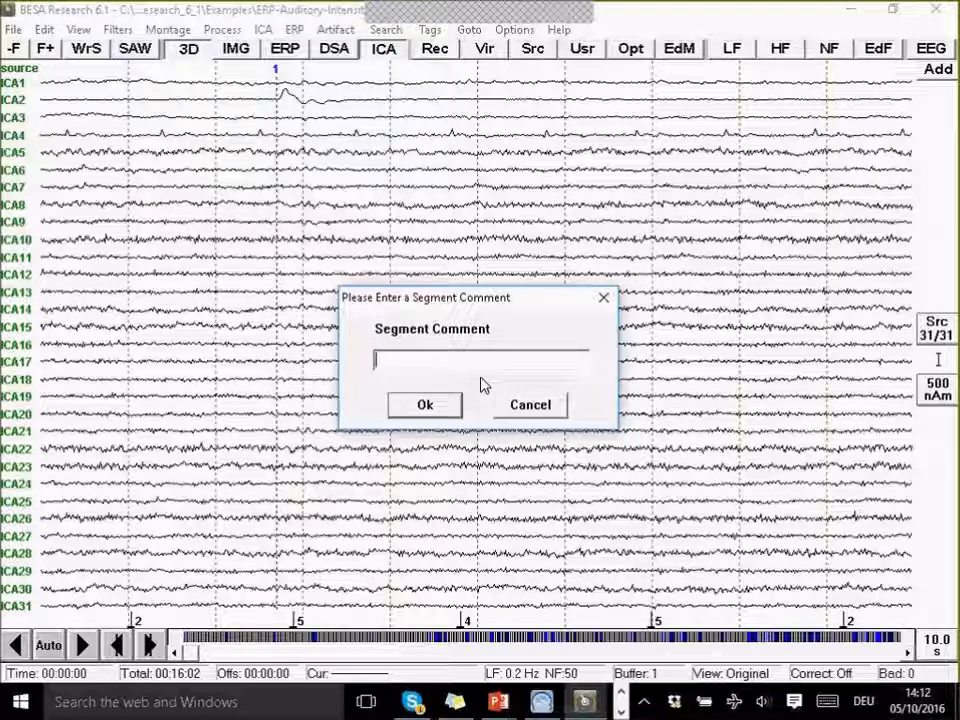
pyautogui.write('no eyeblink')
pyautogui.click(443, 405)
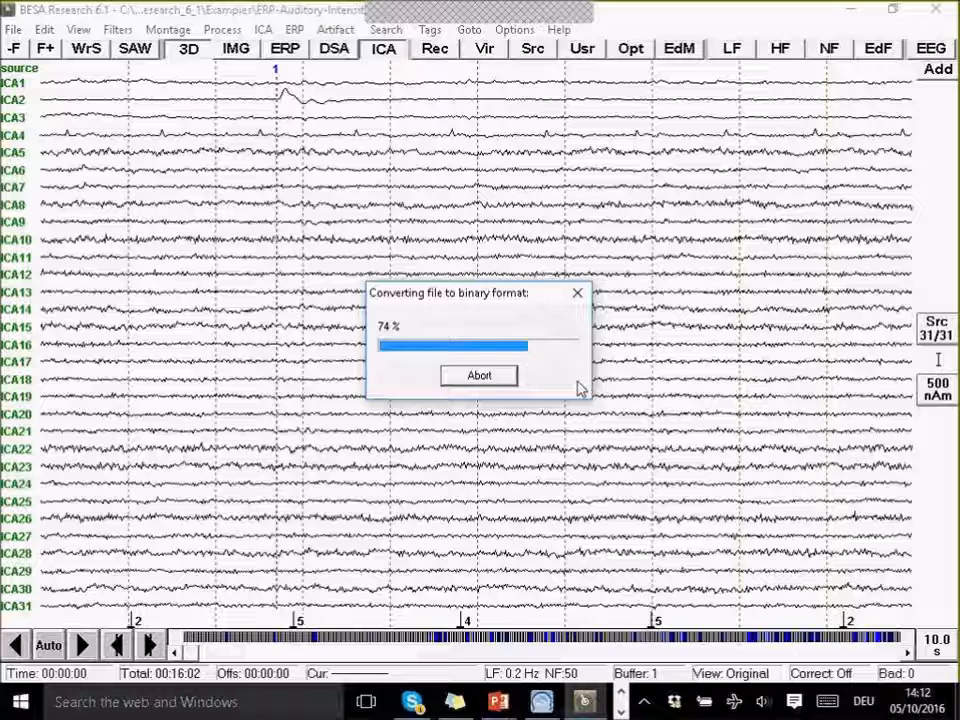
# - Open the exported S1.ica-test.foc from the ERP-Auditory-Intensity folder, filtering for BESA binary files sorted by newest date
pyautogui.click(14, 30)
pyautogui.click(52, 51)
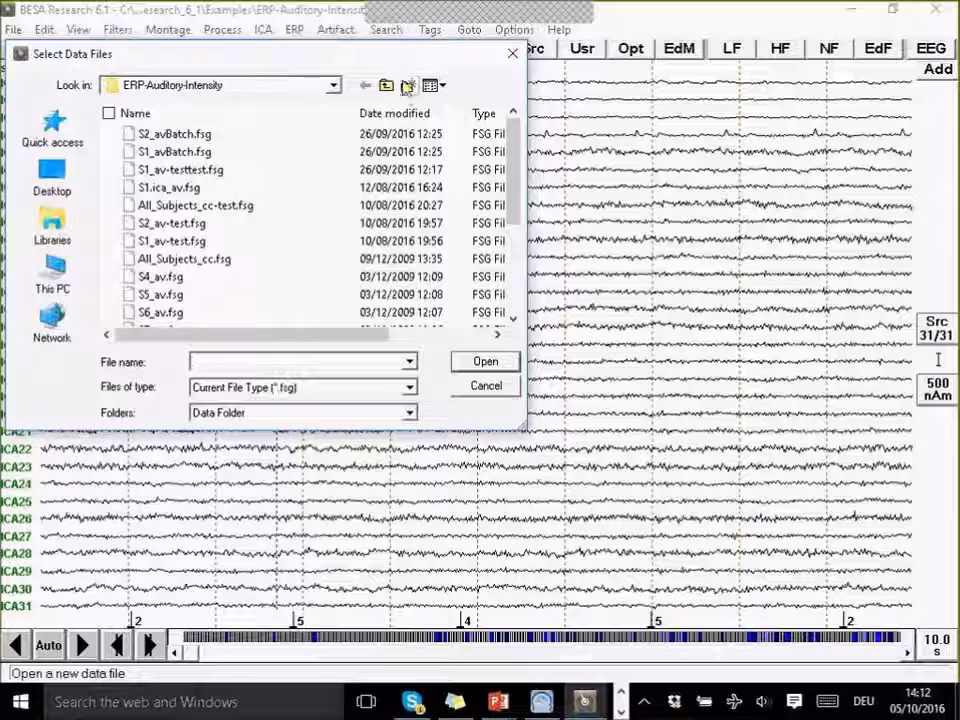
pyautogui.click(358, 113)
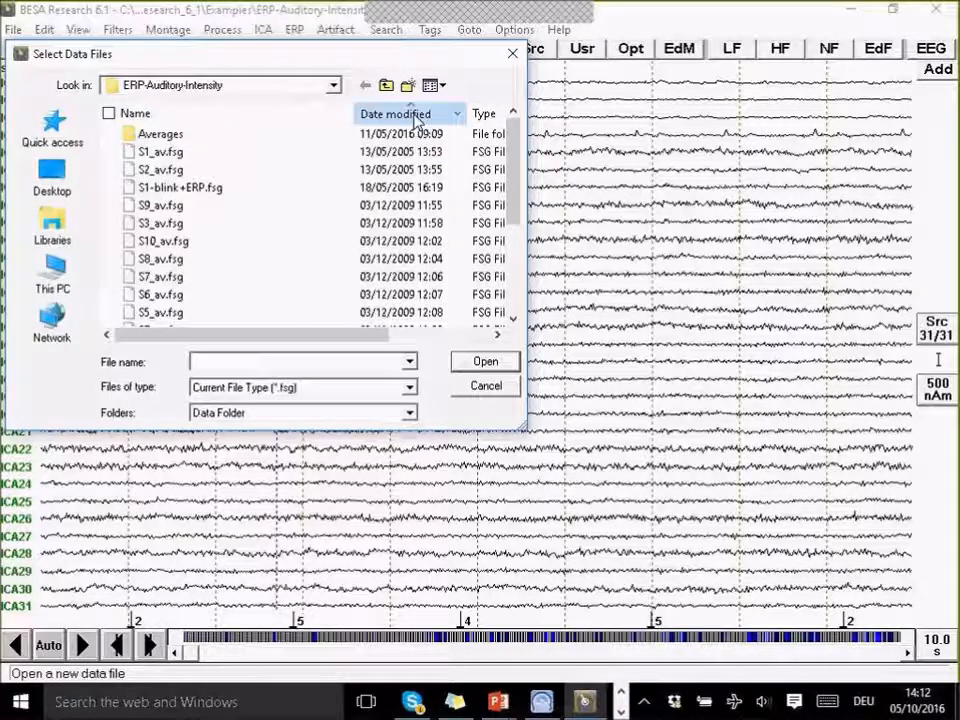
pyautogui.click(352, 113)
pyautogui.click(405, 387)
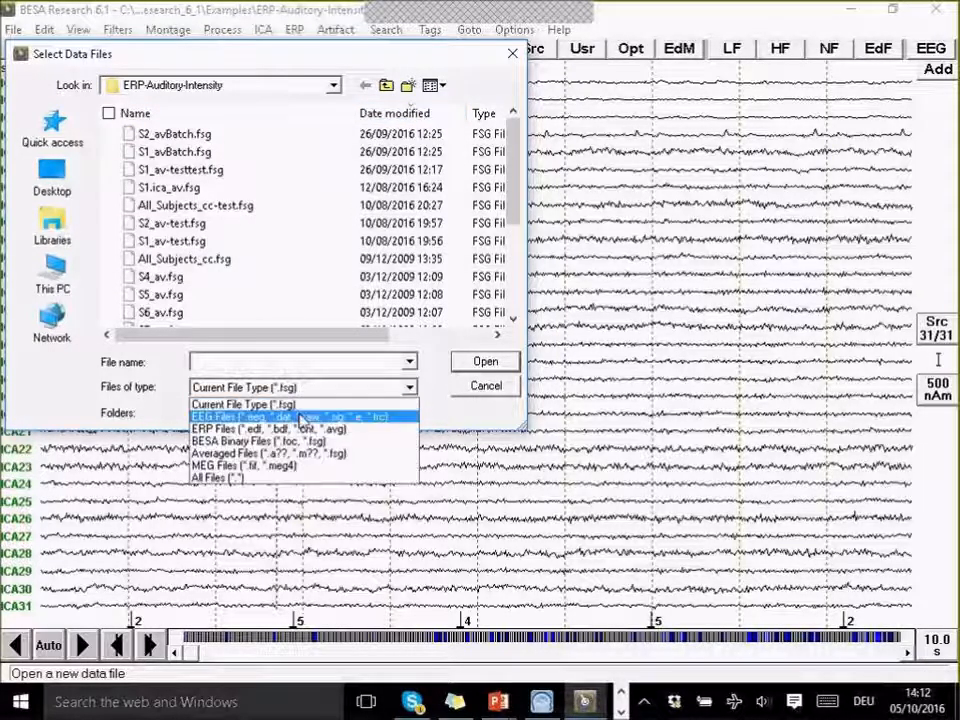
pyautogui.click(301, 440)
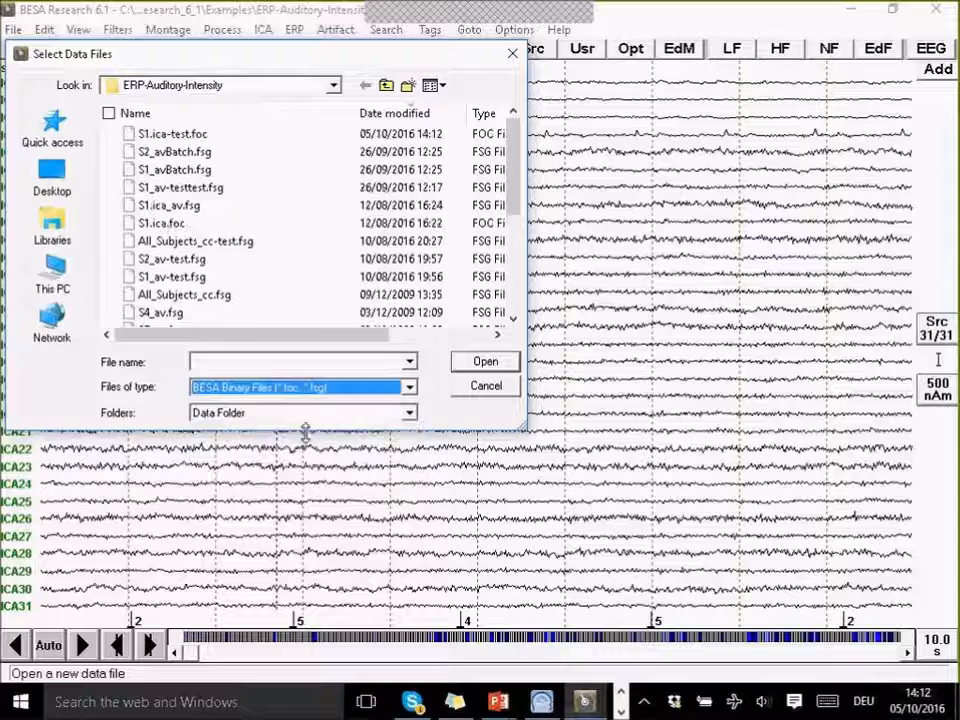
pyautogui.doubleClick(192, 134)
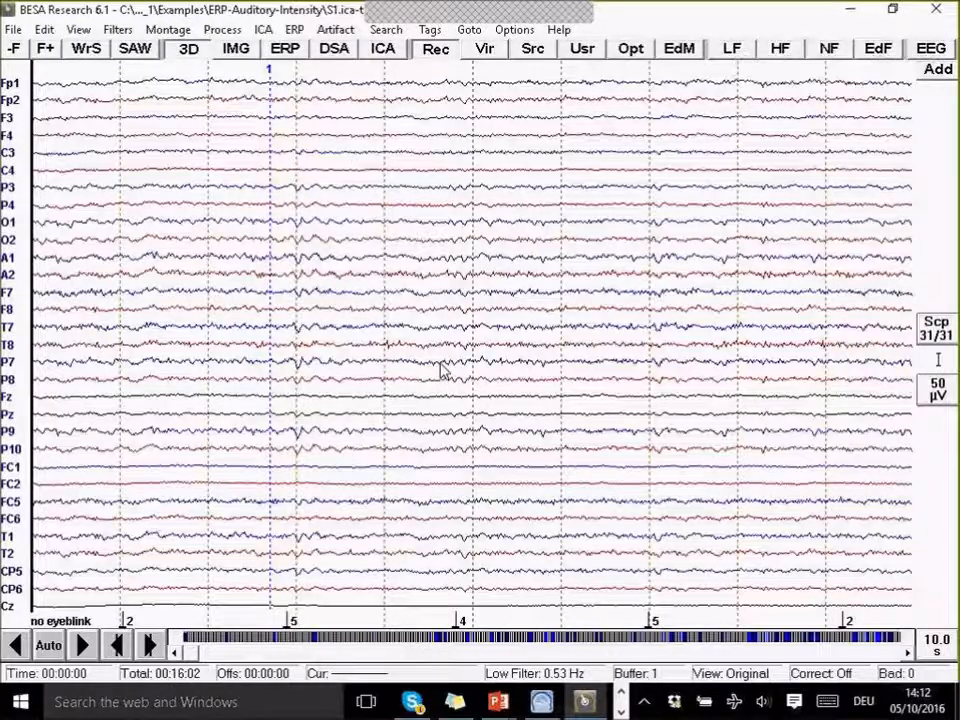
# - Page forward through the ICA-cleaned recording to 27 s, checking the channels at the blink markers
pyautogui.press('Right')
pyautogui.press('Right')
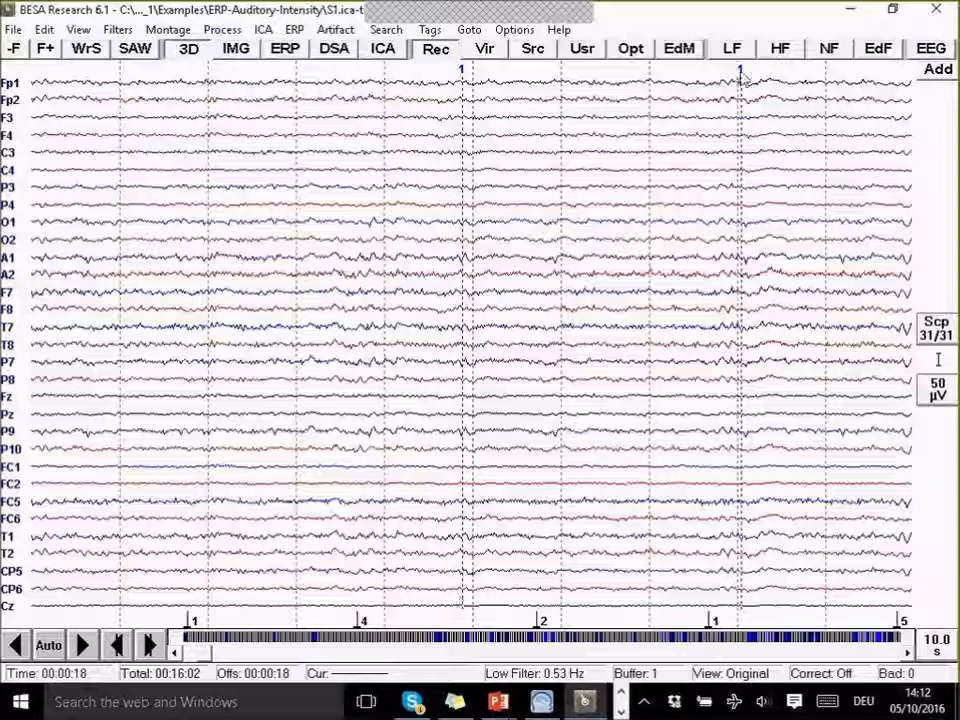
pyautogui.press('Right')
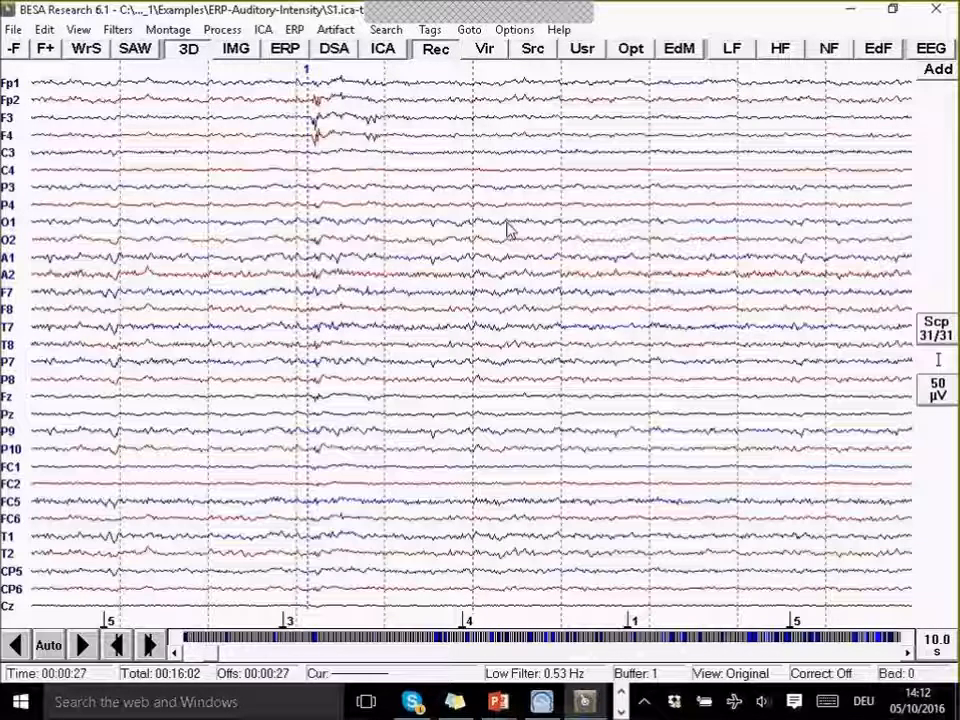
# - Switch to S1.cnt, display its original recorded channels instead of the ICA components, and inspect the blinks up to the page at 18 s
pyautogui.click(15, 48)
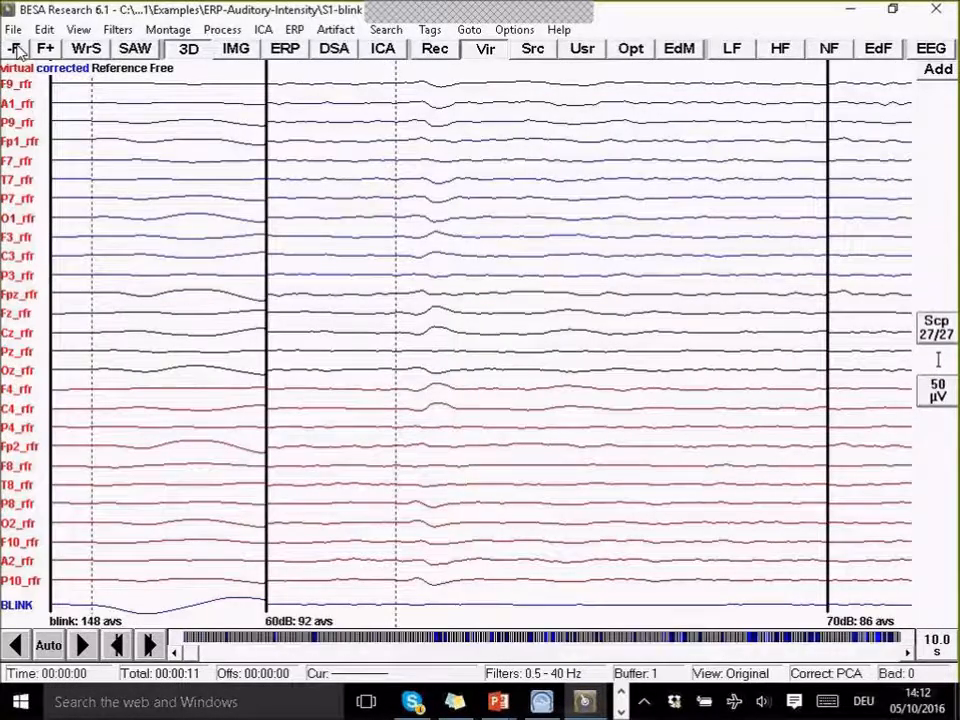
pyautogui.click(15, 48)
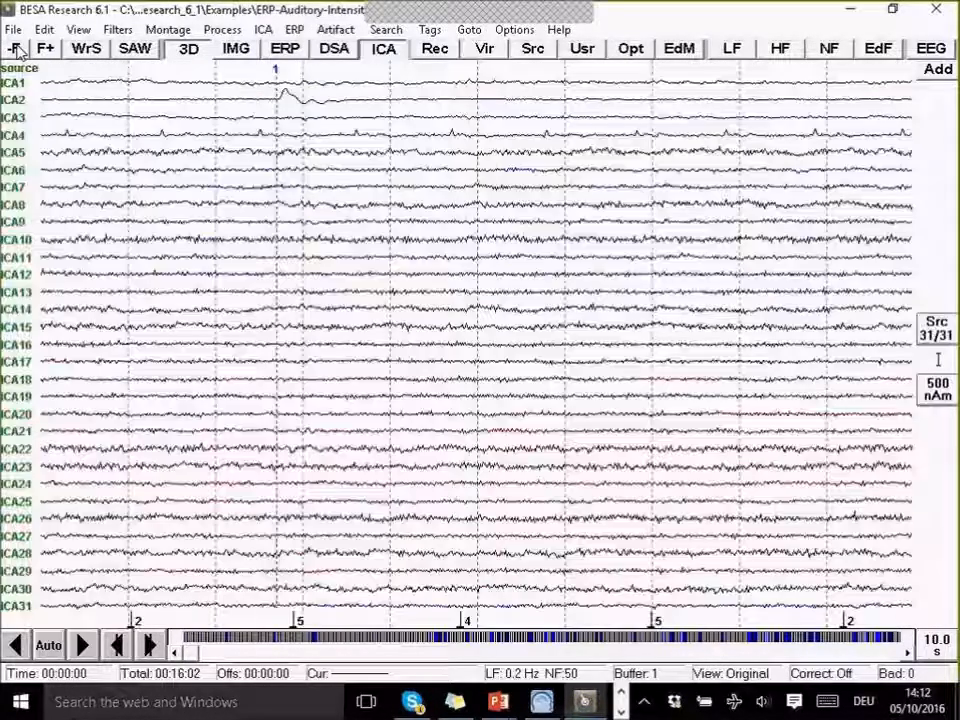
pyautogui.click(390, 55)
pyautogui.click(282, 11)
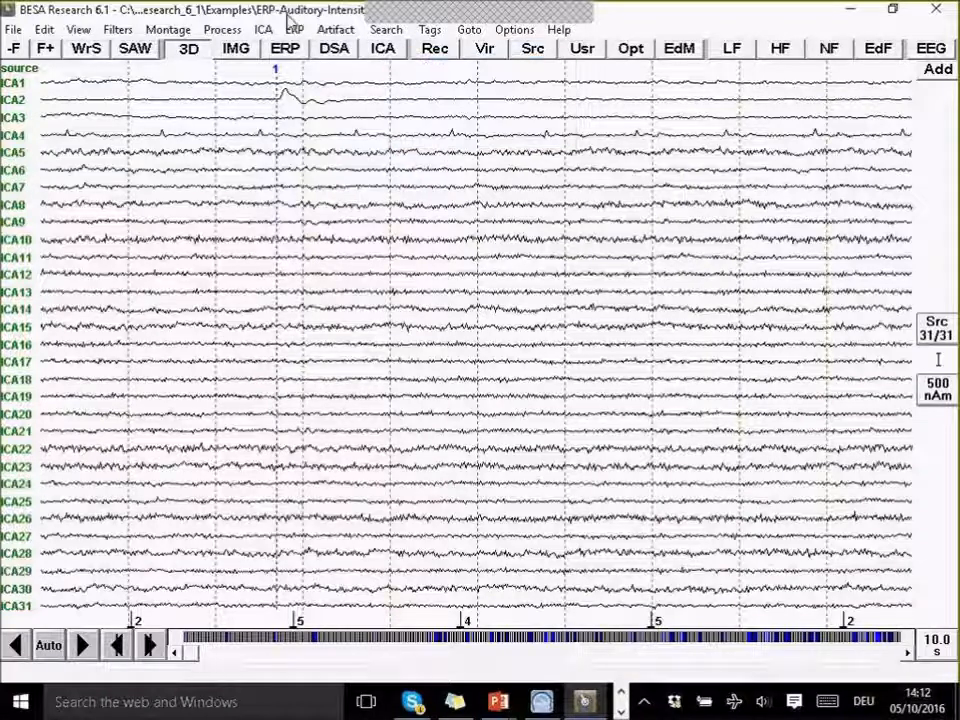
pyautogui.click(440, 55)
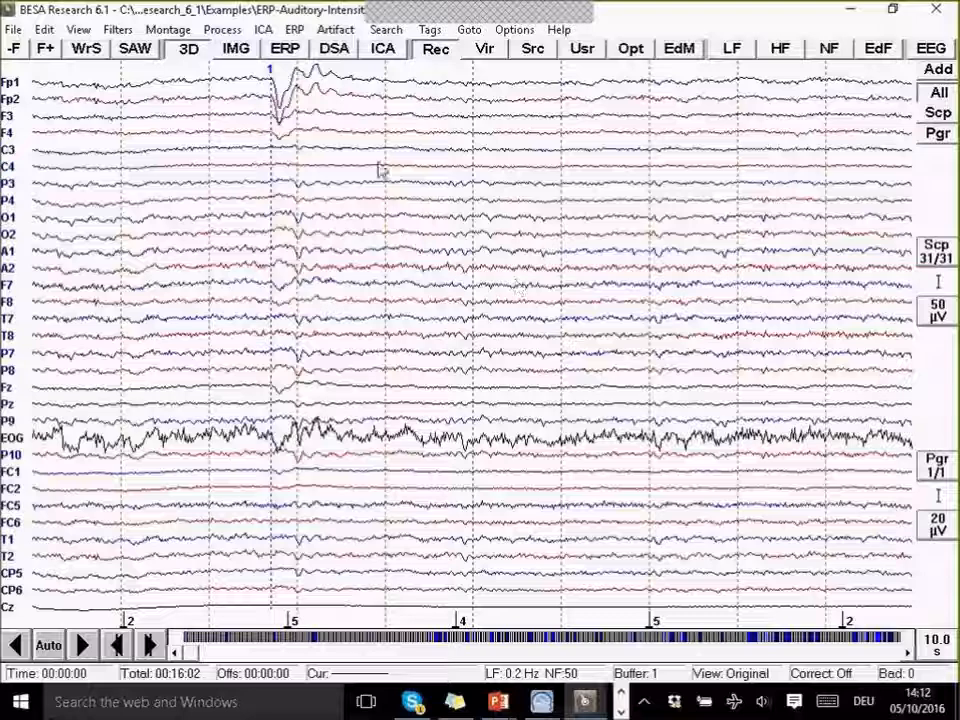
pyautogui.press('Right')
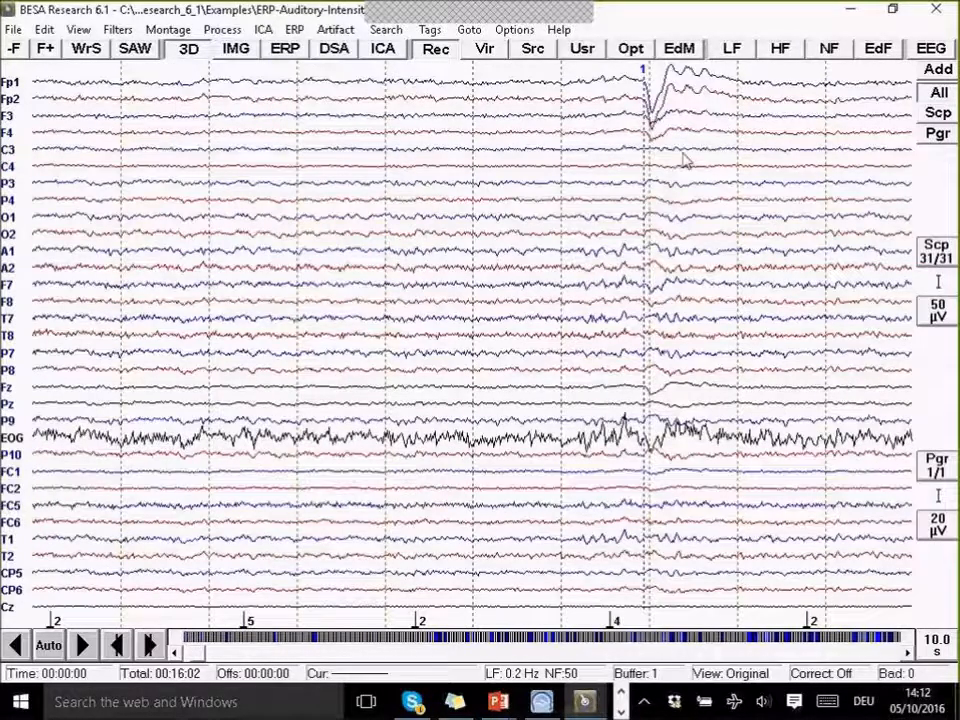
pyautogui.press('Right')
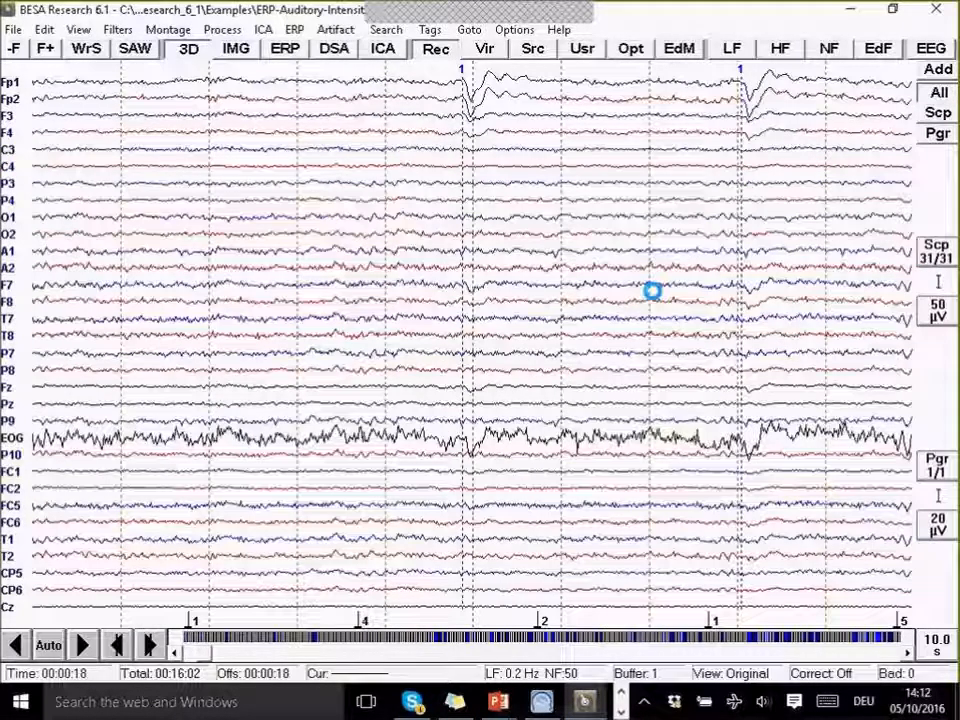
# - Return to S1.ica-test.foc and page forward to 54 s to compare it with the uncorrected recording
pyautogui.click(46, 49)
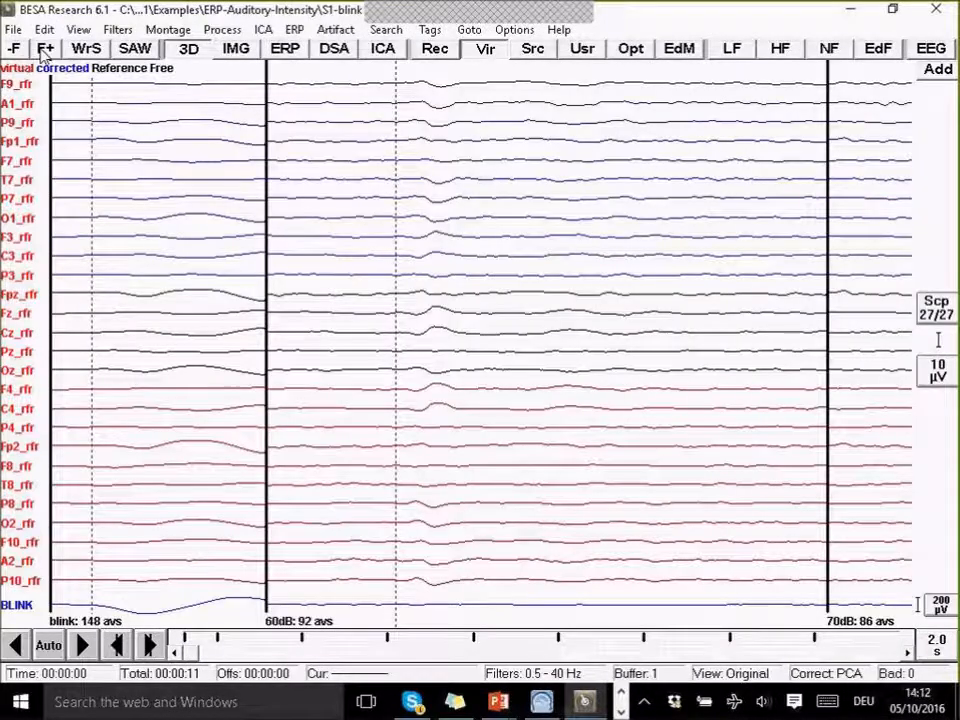
pyautogui.click(45, 49)
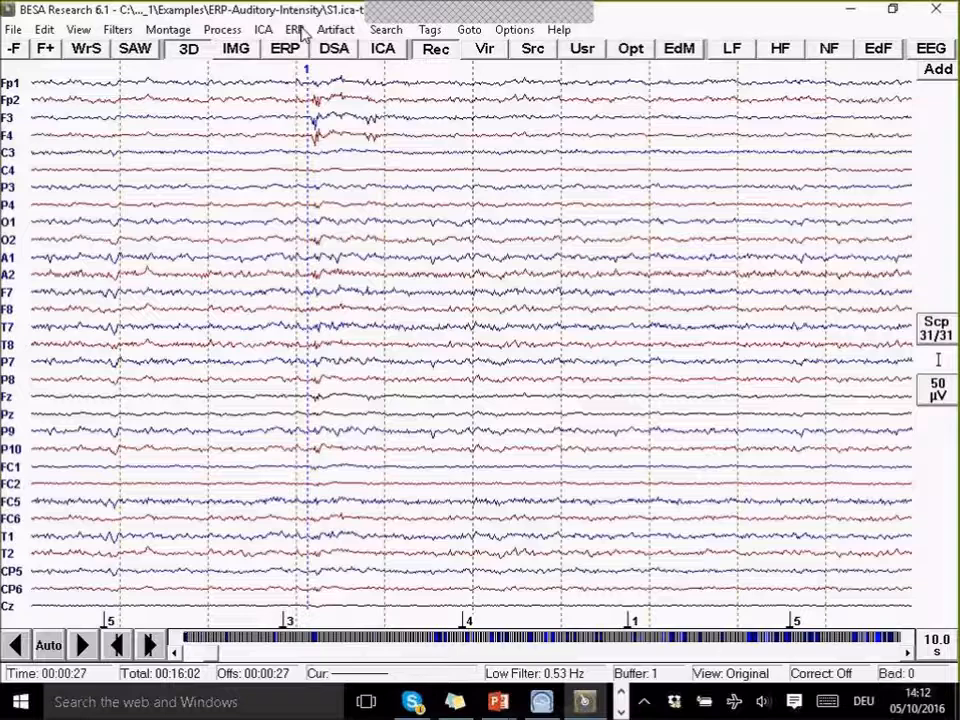
pyautogui.press('pagedown')
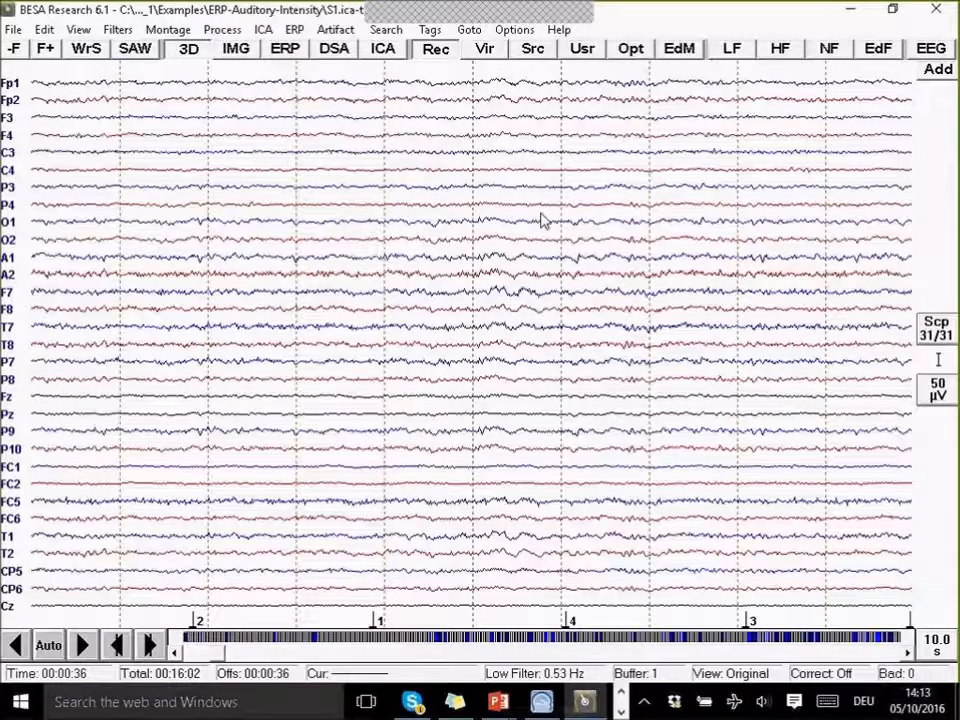
pyautogui.press('pagedown')
pyautogui.press('pagedown')
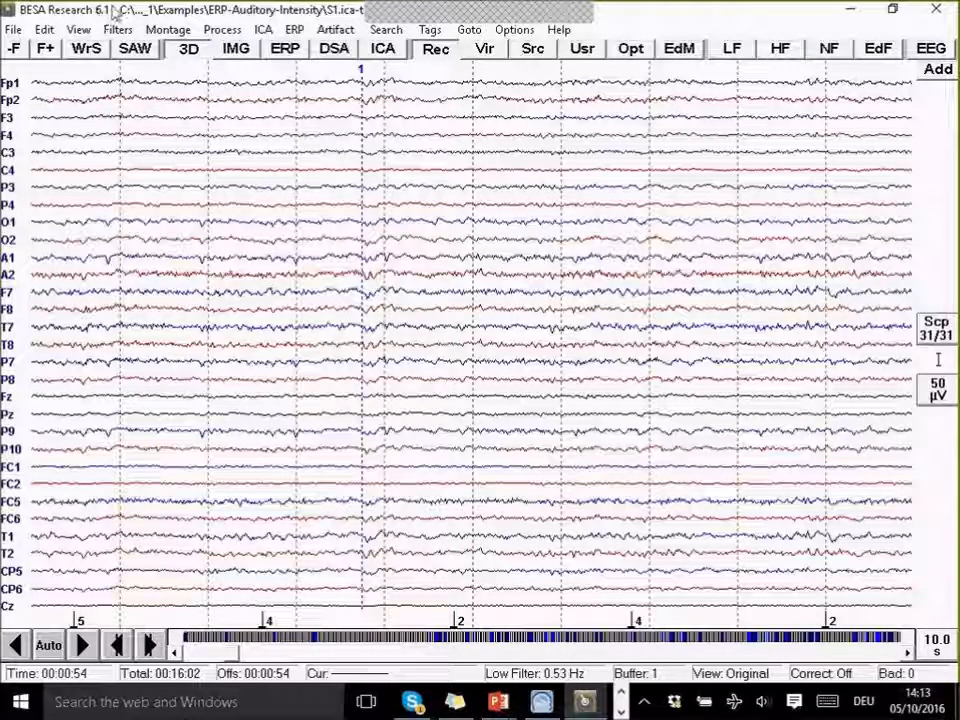
# - Switch to the averaged file S1-blink+ERP.fsg and display it without the artifact correction
pyautogui.click(13, 31)
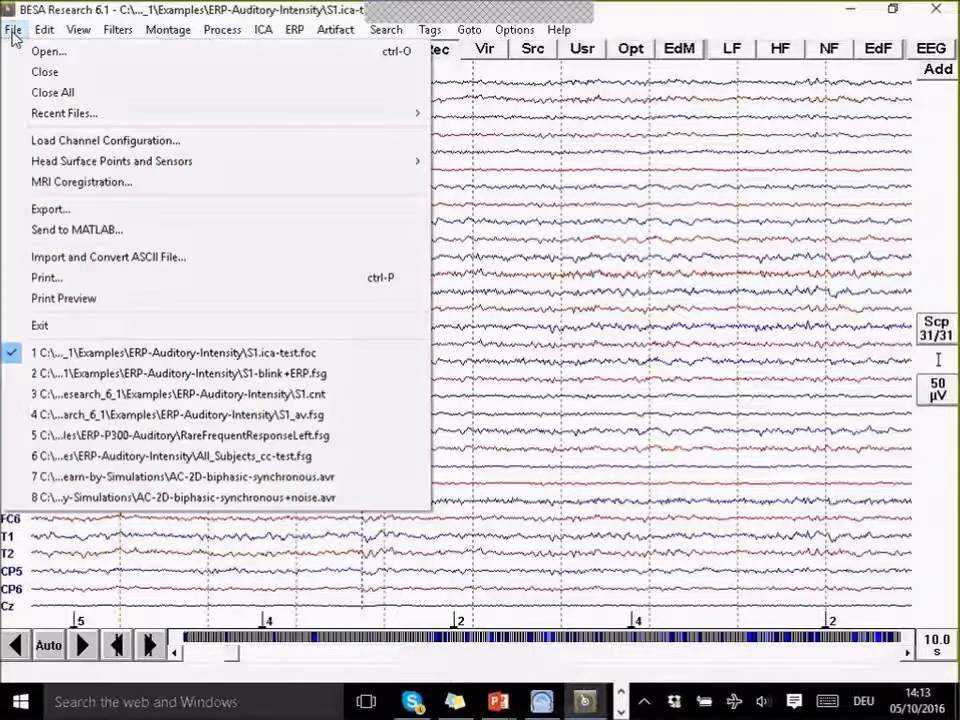
pyautogui.click(320, 376)
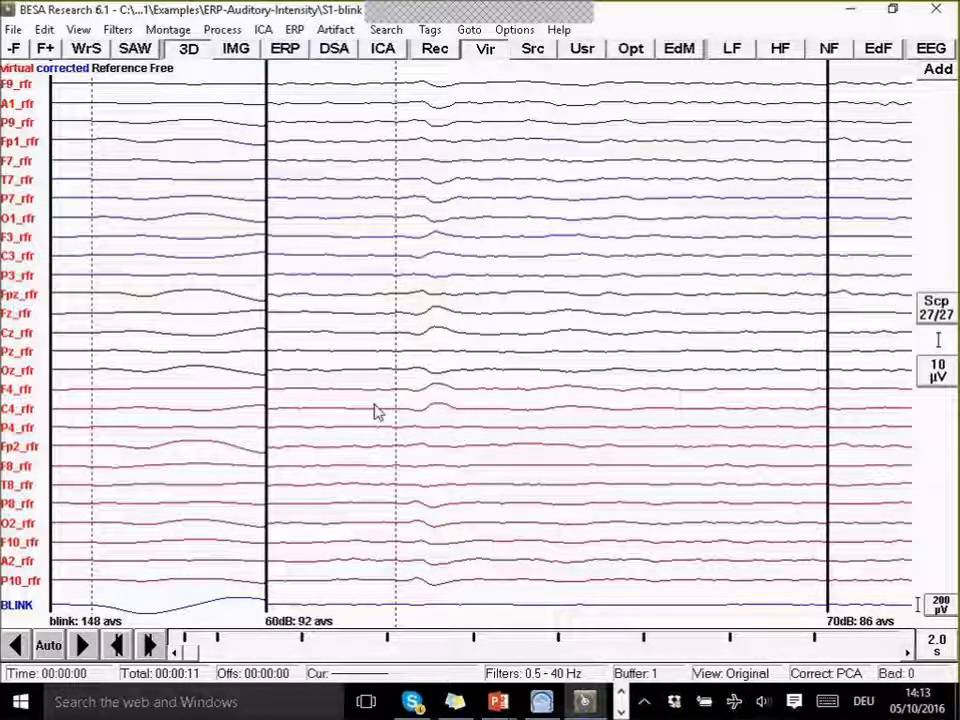
pyautogui.press('v')
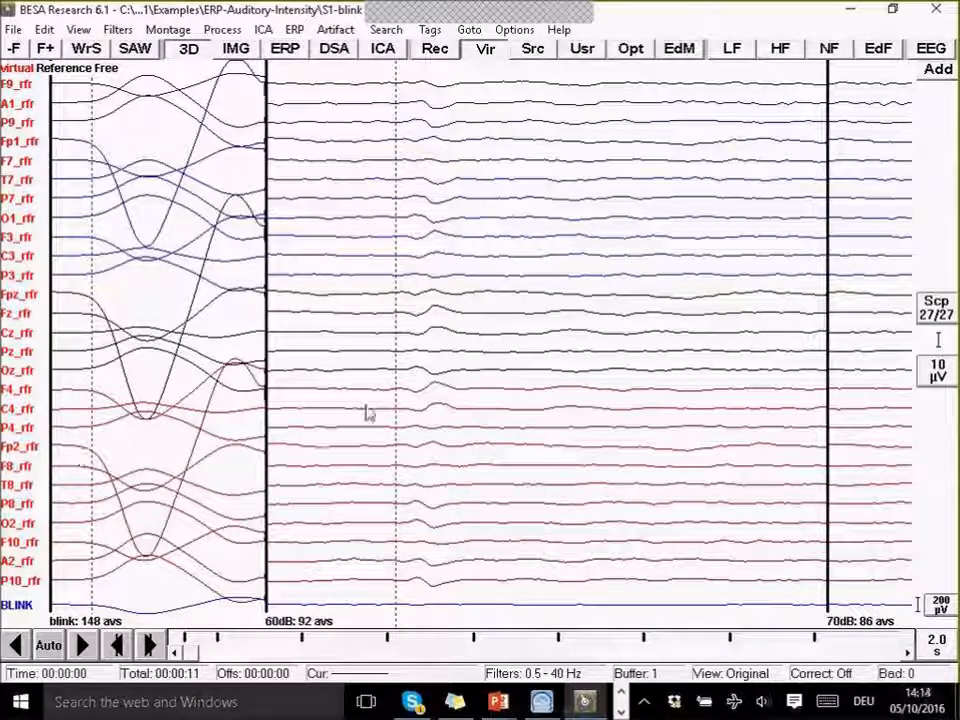
# - Send the 60dB average's response to source analysis with the -50 to 250 ms epoch and 0.5 - 40 Hz filters
pyautogui.moveTo(352, 409); pyautogui.dragTo(520, 432)
pyautogui.rightClick(447, 436)
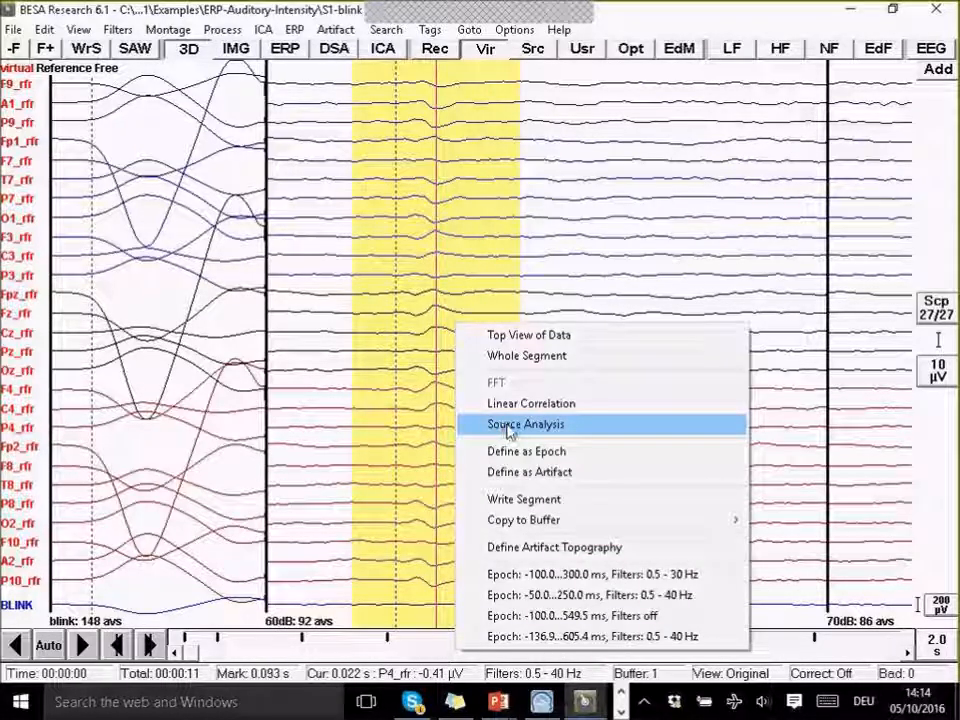
pyautogui.click(580, 594)
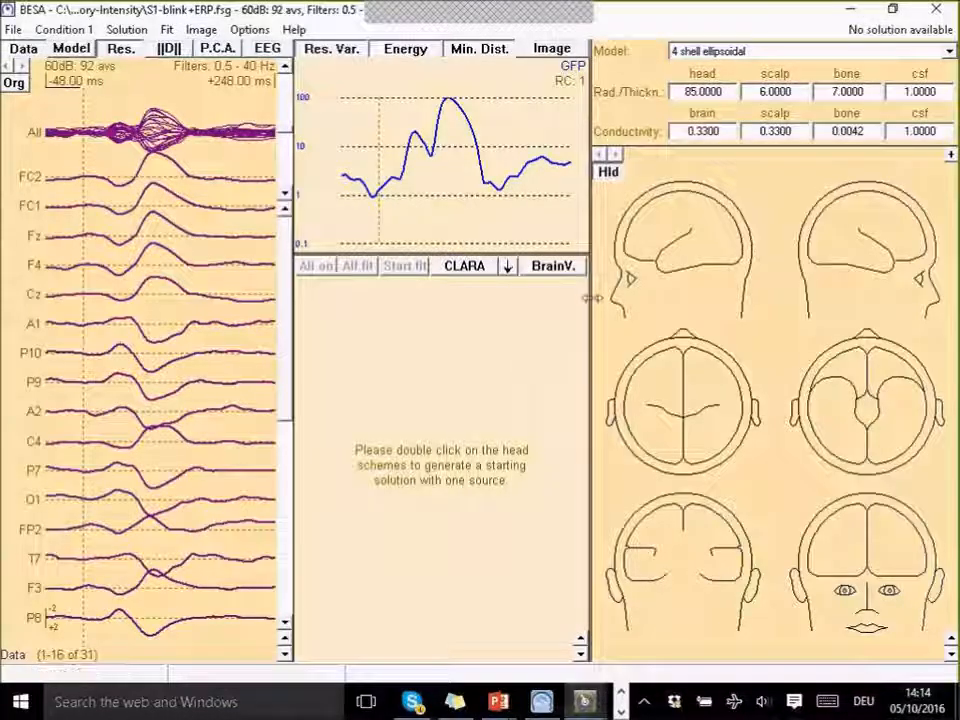
# - Load the solution LowIntensity_2RS.bsa and append the blink topography from the artifact file S1-blink+ERP.atf
pyautogui.click(13, 30)
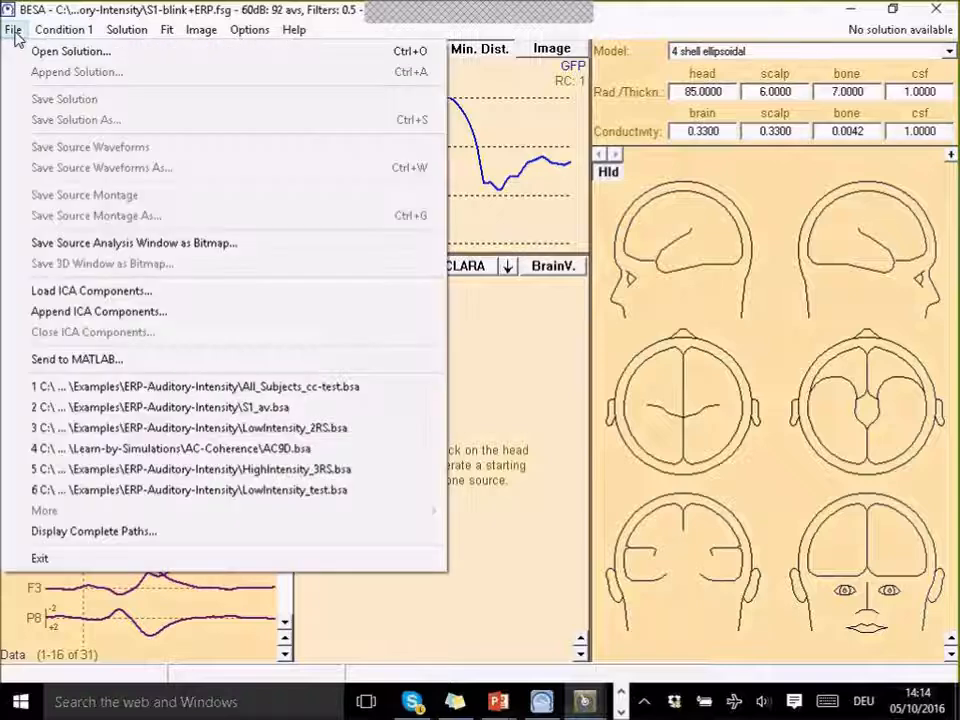
pyautogui.click(298, 428)
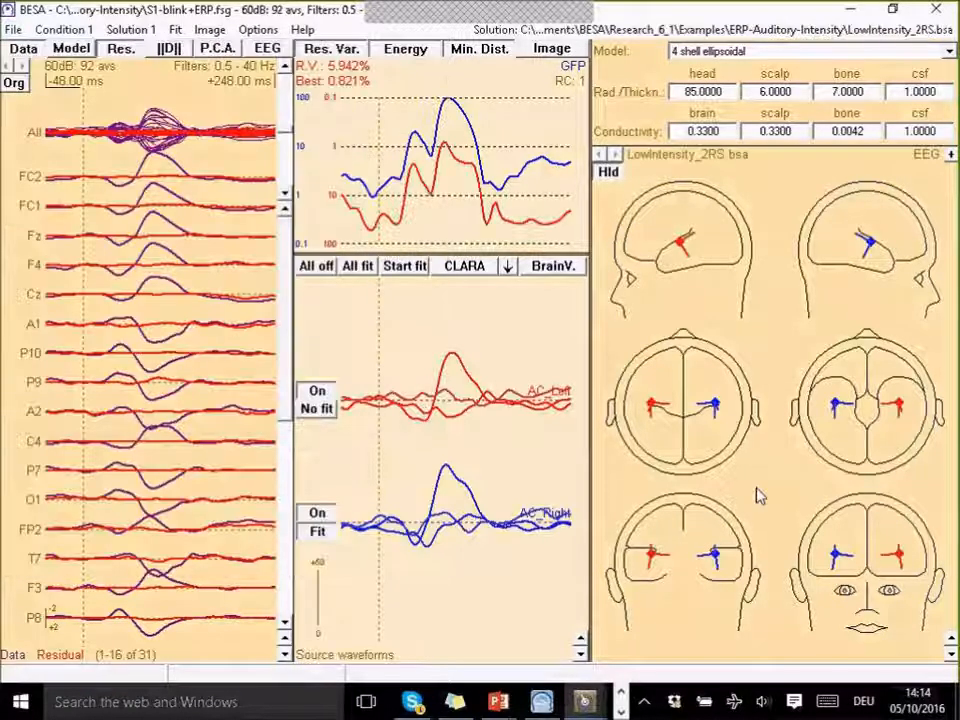
pyautogui.click(13, 31)
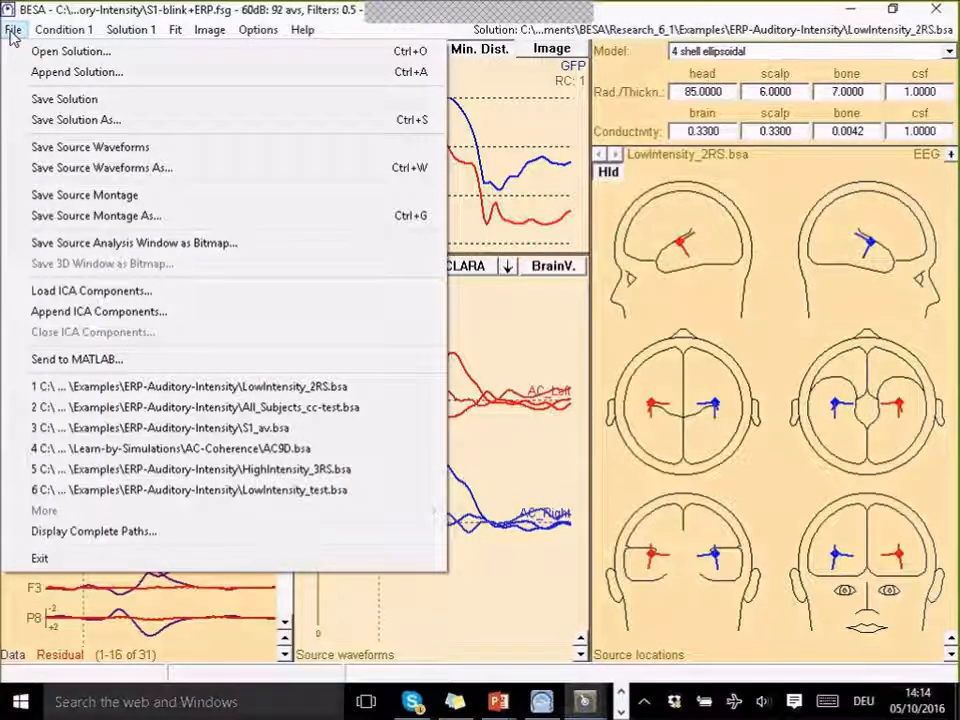
pyautogui.click(55, 78)
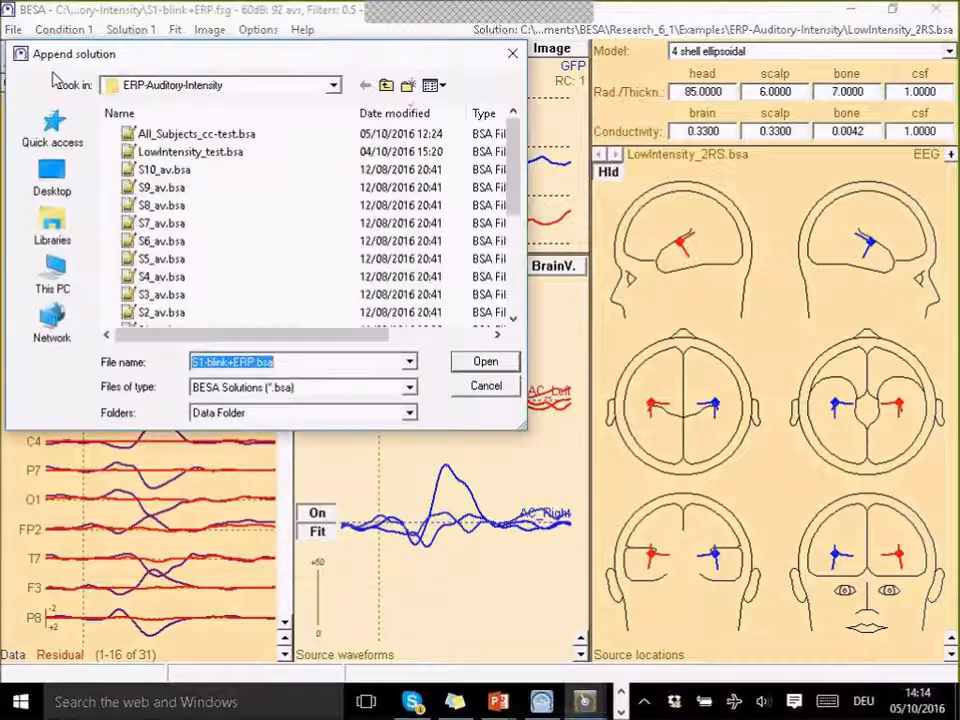
pyautogui.click(217, 388)
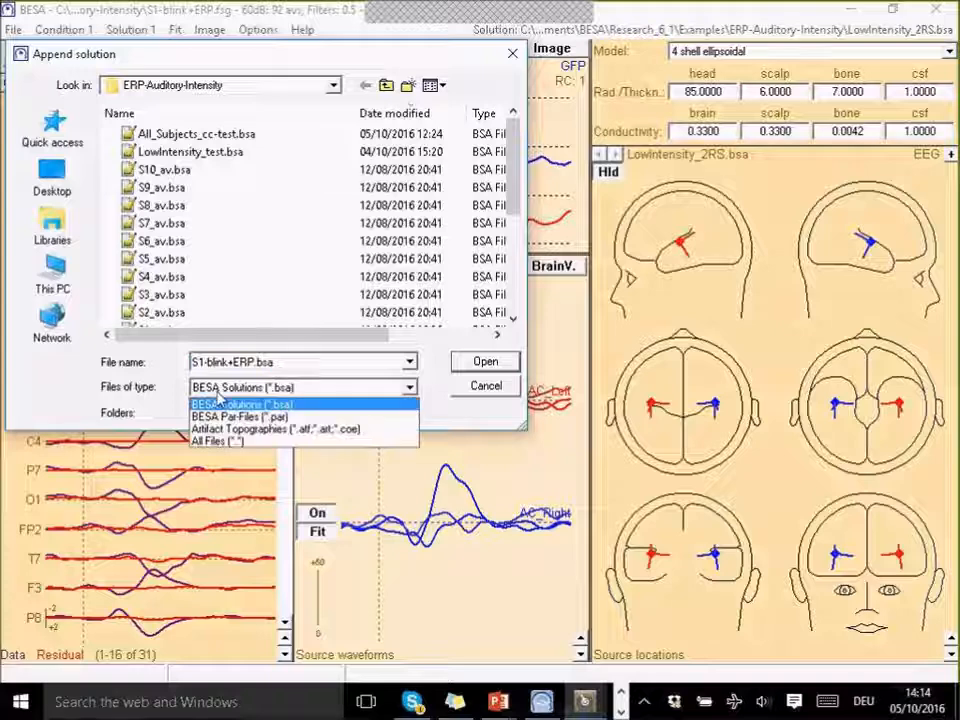
pyautogui.click(256, 429)
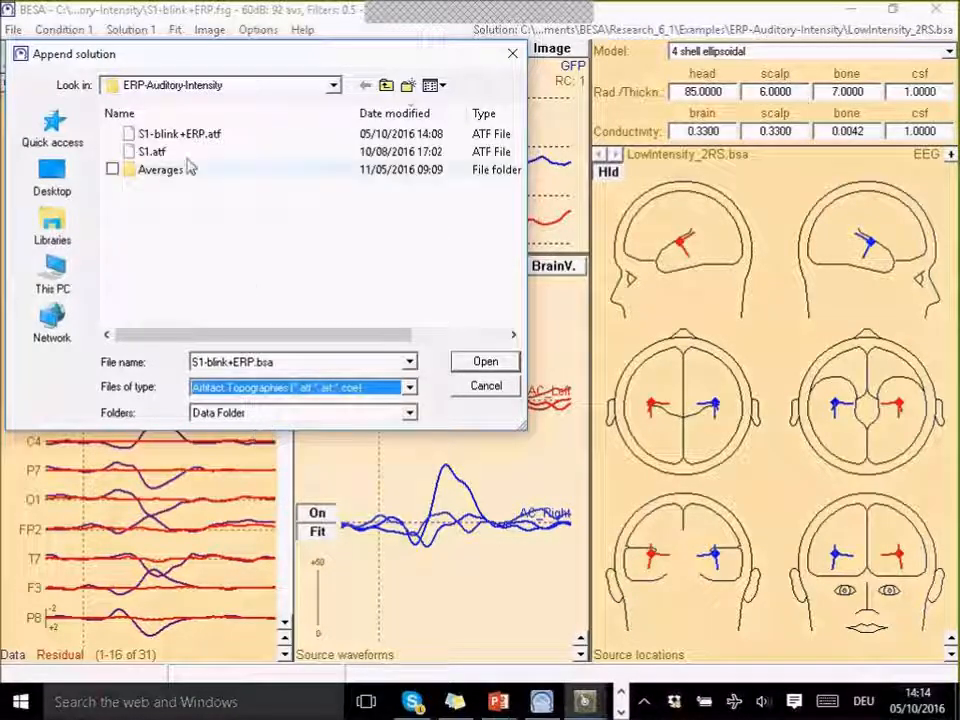
pyautogui.click(152, 140)
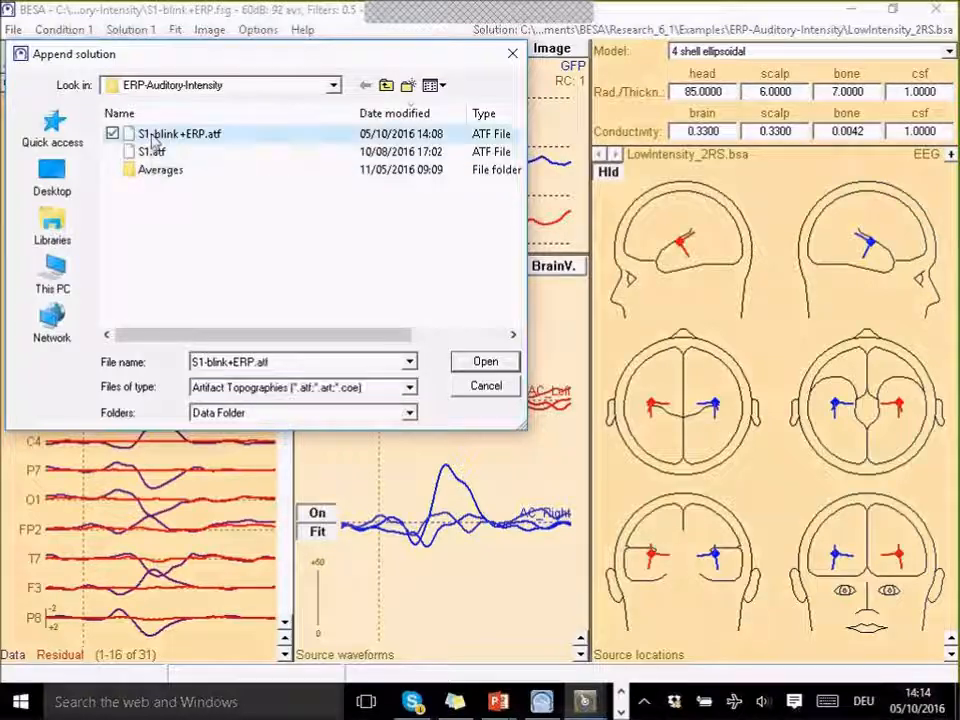
pyautogui.doubleClick(206, 137)
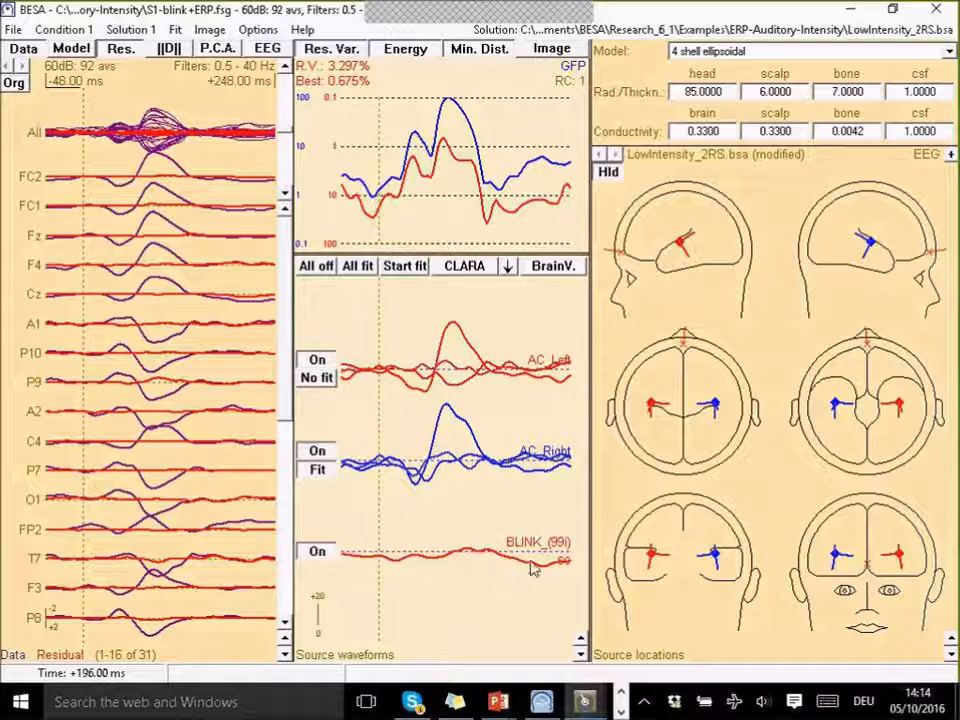
# - Turn off the BLINK source and fit both auditory cortex sources without it
pyautogui.click(318, 554)
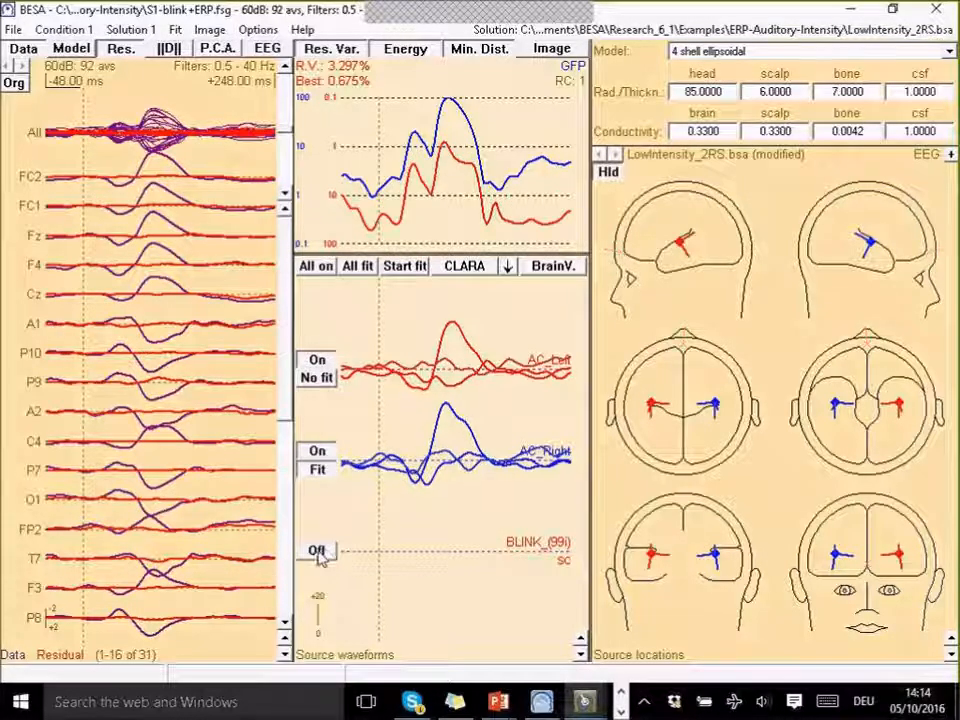
pyautogui.click(372, 272)
pyautogui.click(405, 270)
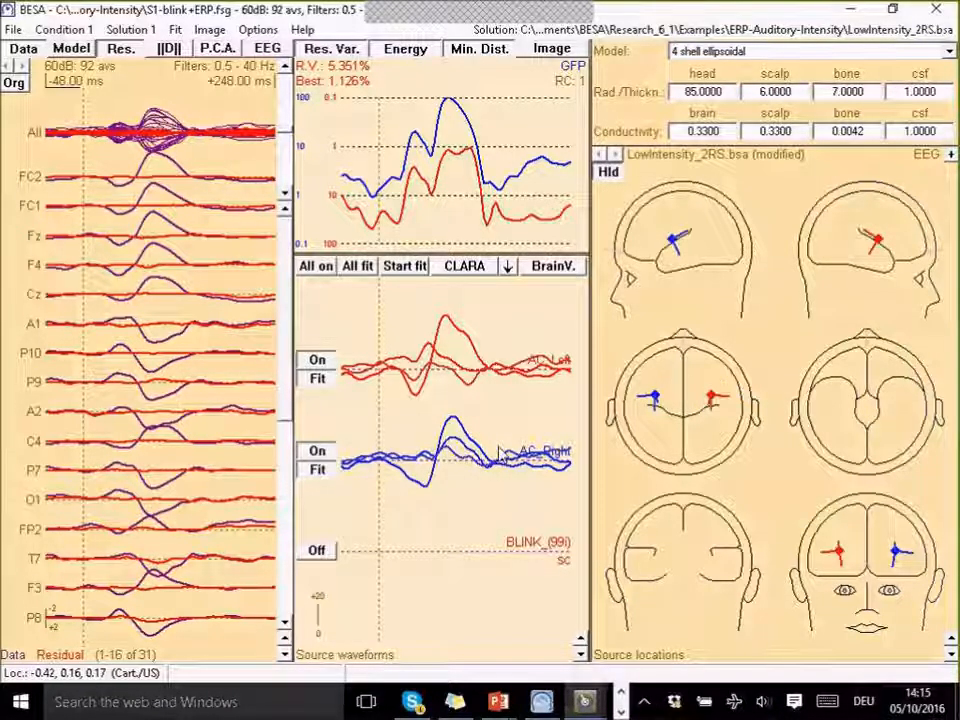
# - Turn the BLINK source back on and refit both auditory cortex sources with the blink topography included
pyautogui.click(317, 551)
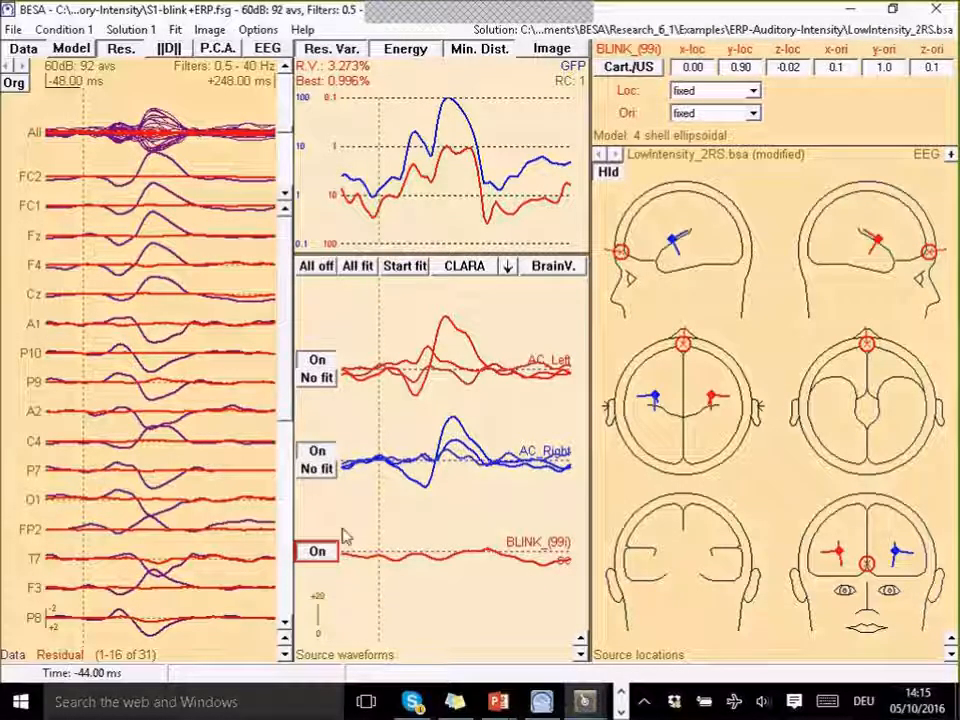
pyautogui.click(357, 270)
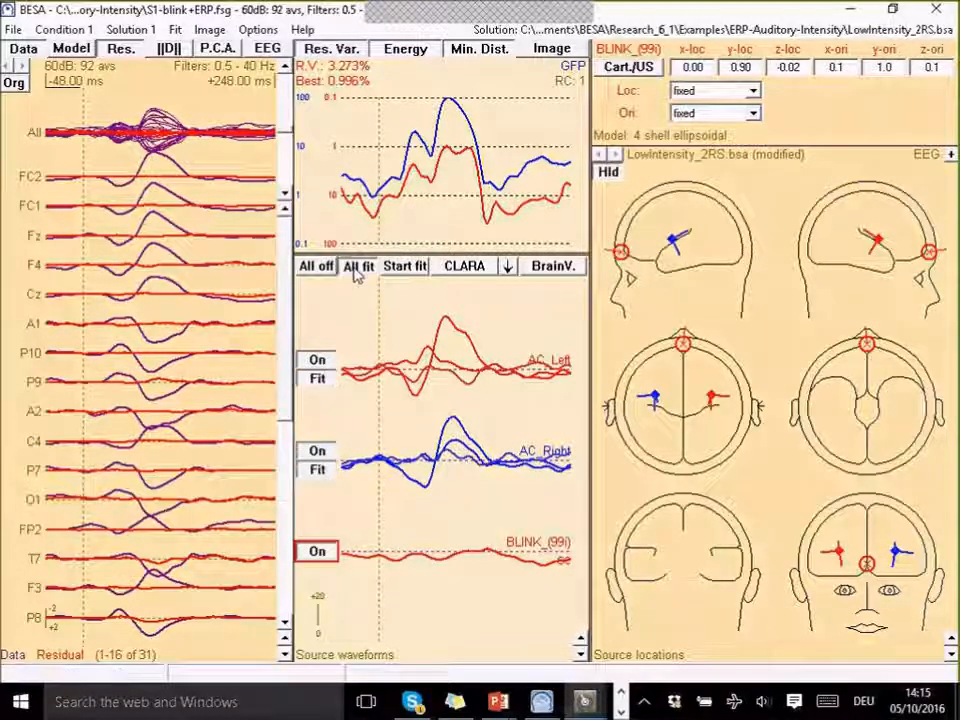
pyautogui.click(403, 270)
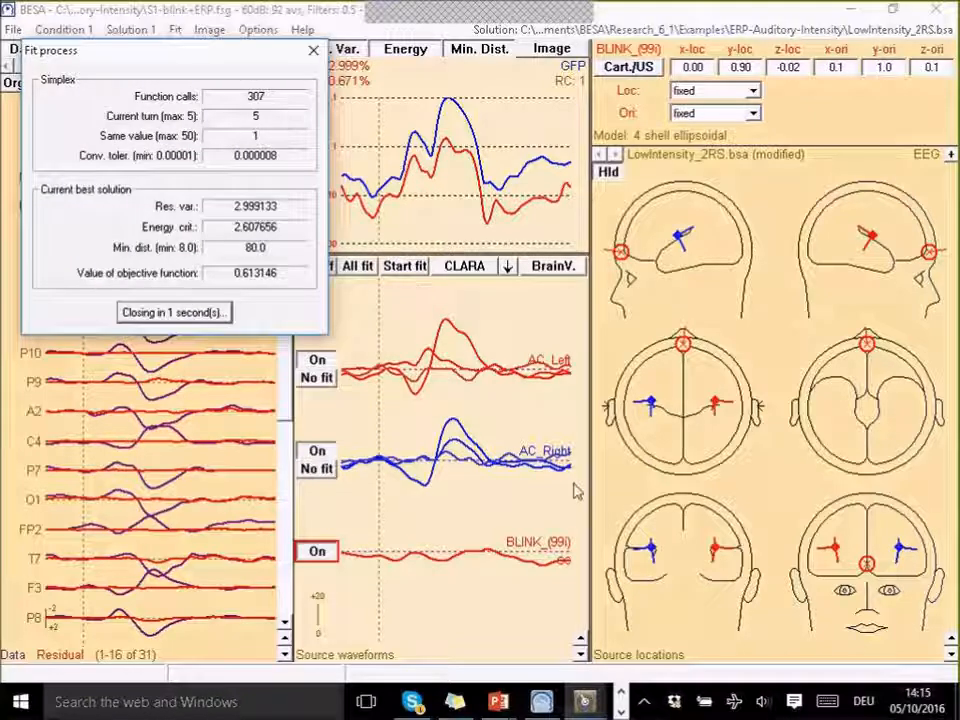